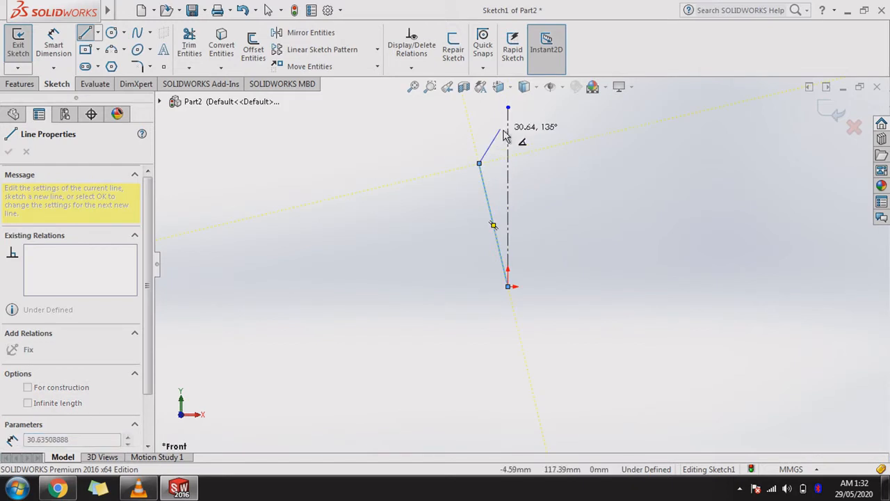
Finish the upper slanted line on the vertical centerline, closing the left half of the diamond profile.
click(507, 126)
right_click(520, 137)
click(543, 137)
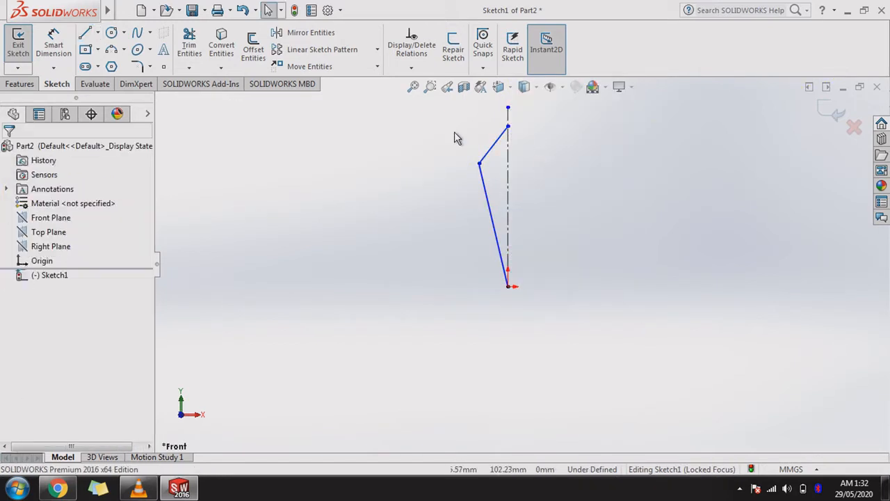
Dimension the angle between the lower slanted line and the centerline at 10 degrees.
click(502, 258)
click(508, 252)
click(508, 252)
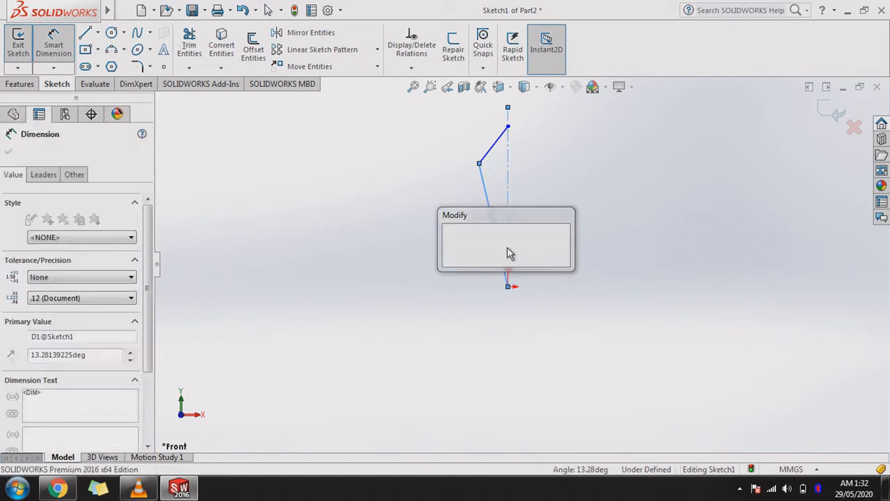
text(10)
key(Return)
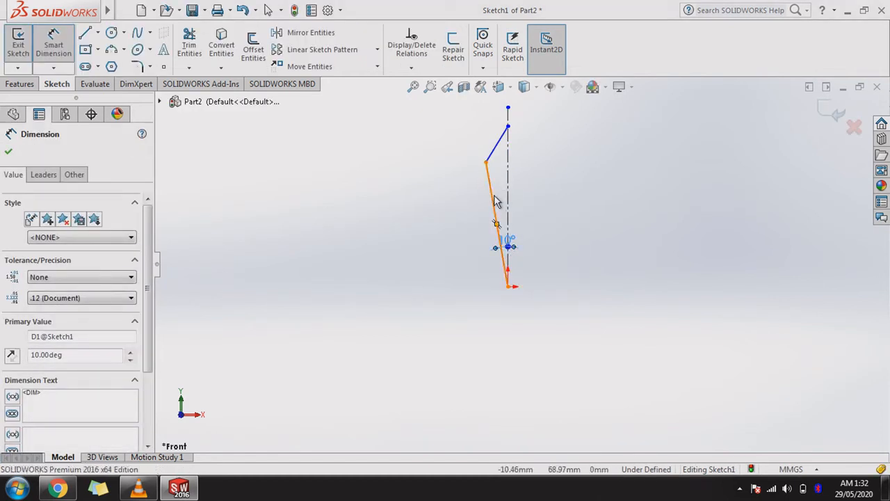
Dimension the vertical heights of the lower and upper slanted lines at 50 mm and 25 mm.
click(495, 199)
click(508, 209)
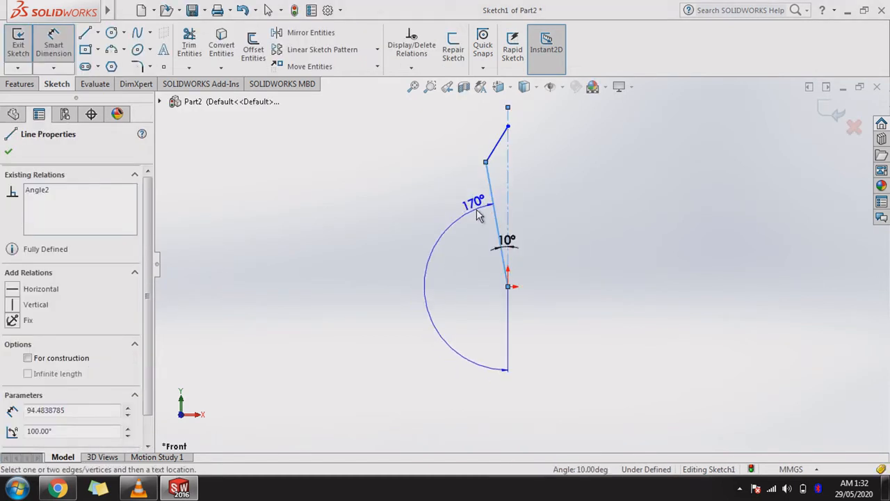
click(474, 212)
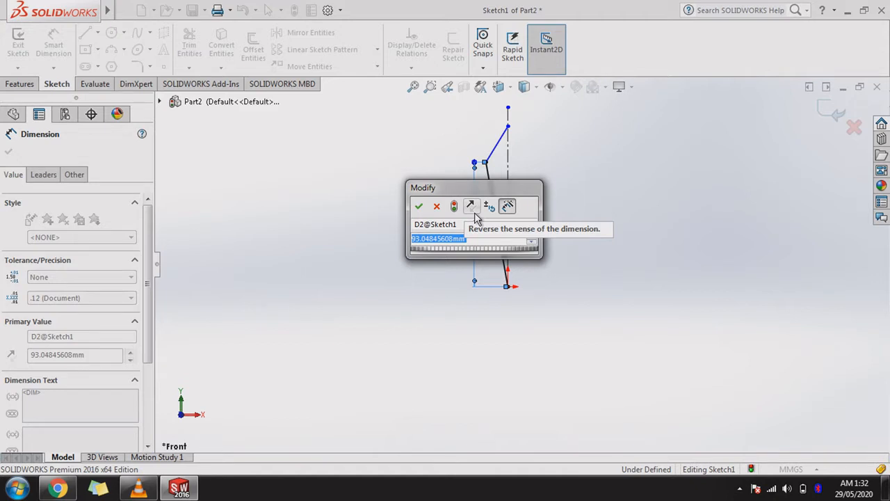
text(50)
key(Return)
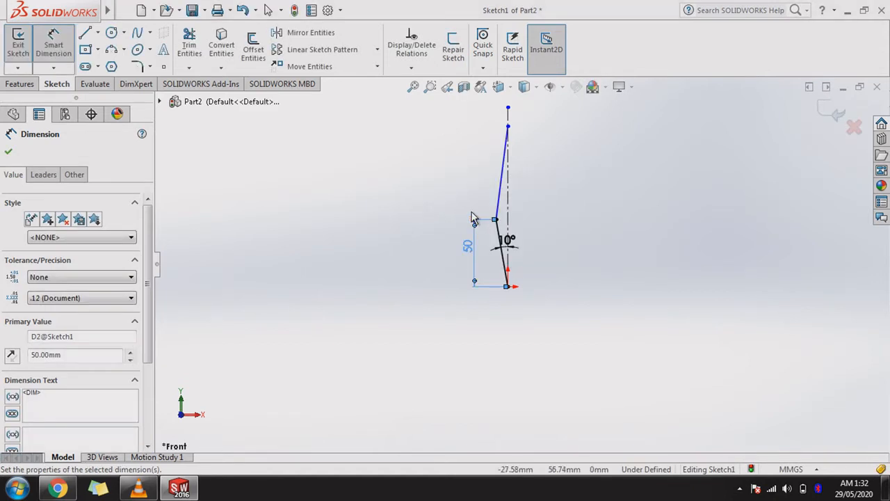
click(502, 209)
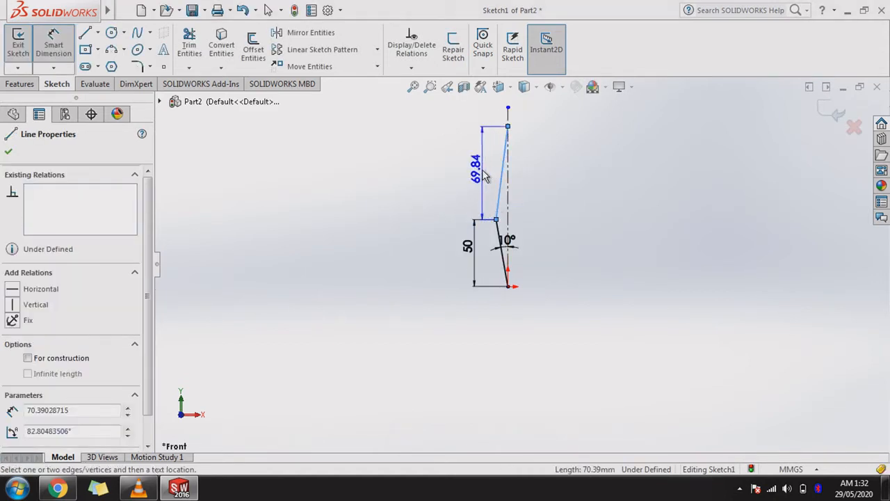
click(485, 175)
text(25)
key(Return)
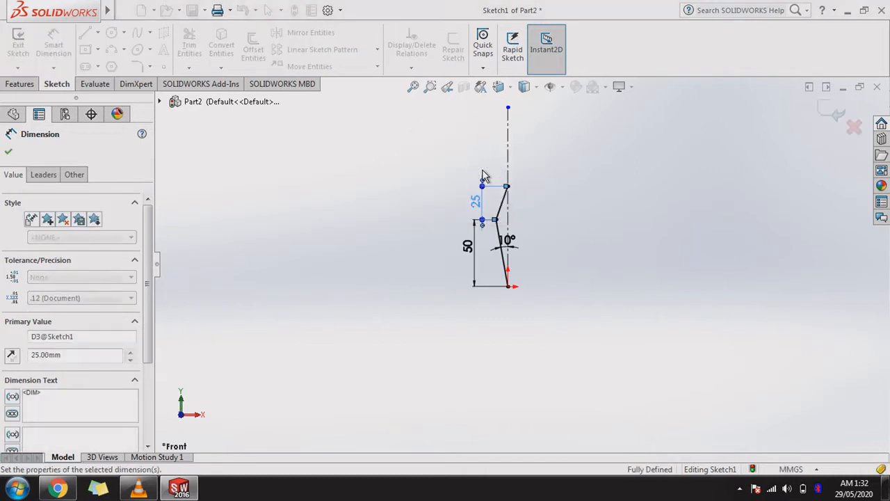
Mirror both slanted lines about the centerline to complete the diamond, and exit the sketch.
key(f)
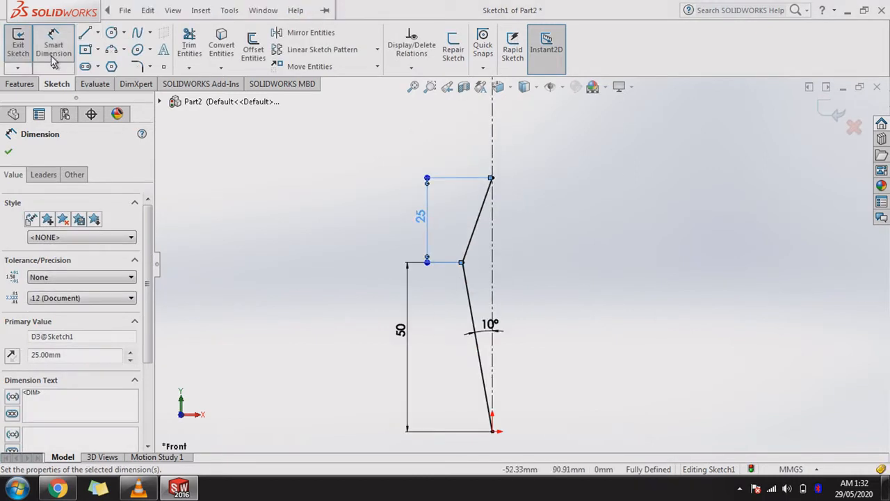
click(275, 33)
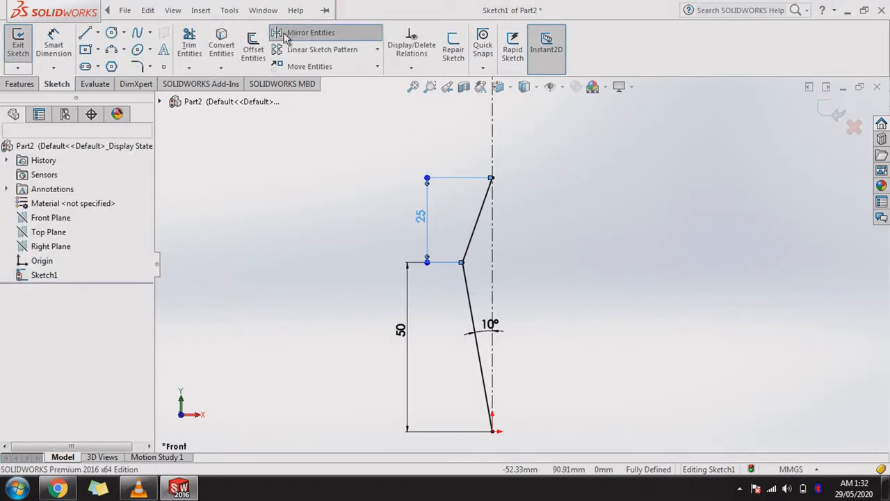
click(466, 249)
click(468, 295)
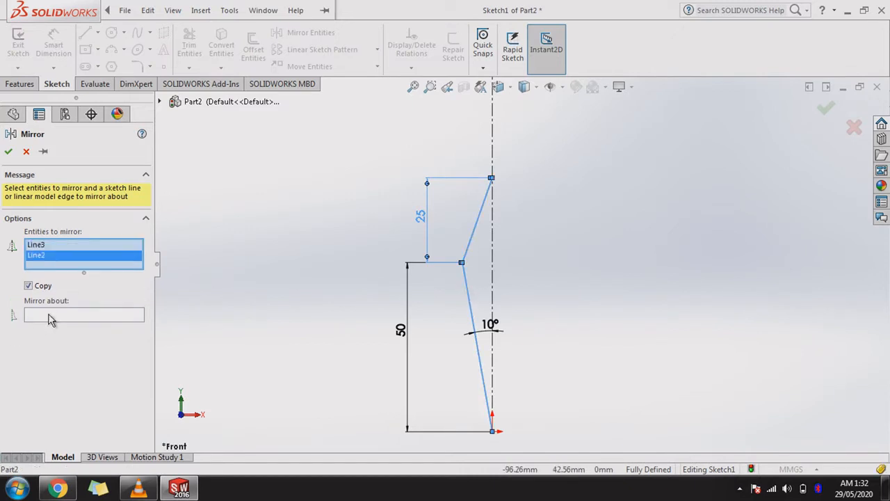
click(50, 317)
click(493, 303)
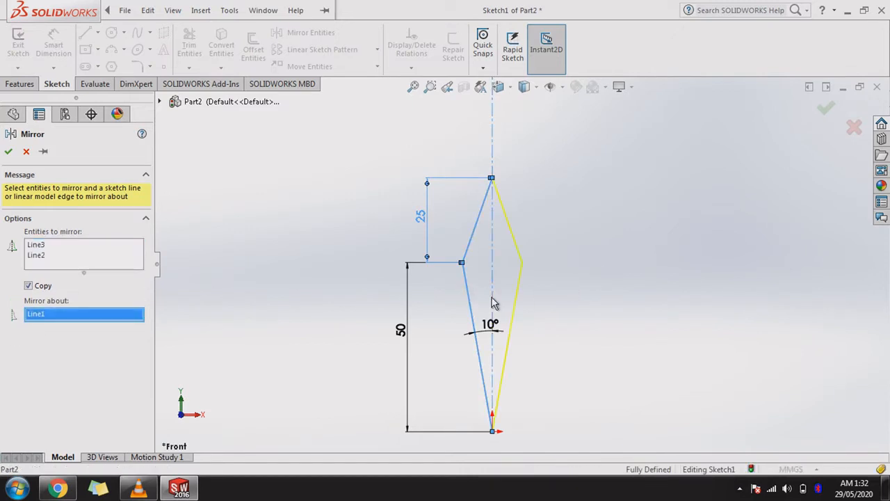
click(9, 151)
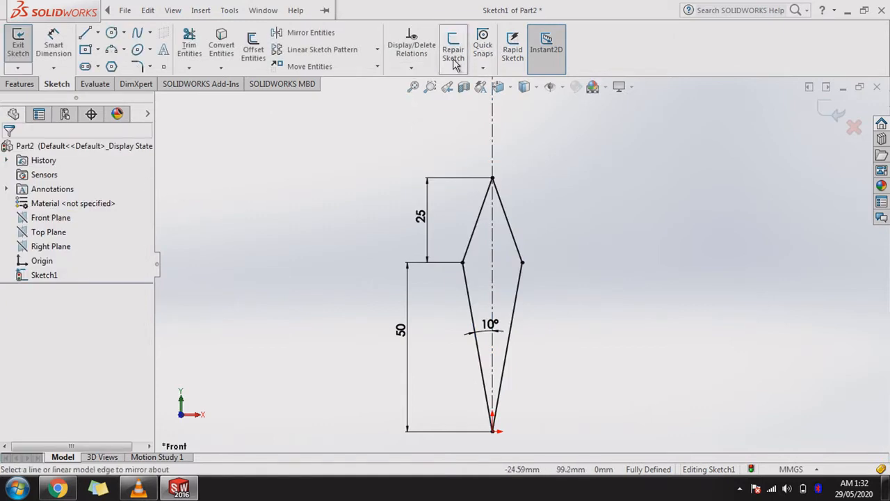
click(15, 66)
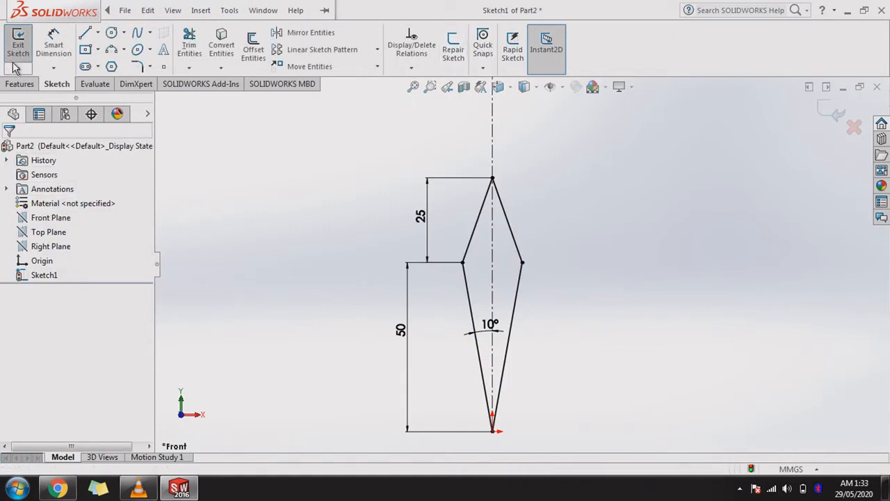
Create a reference plane offset 101.5 mm from the Front Plane.
click(516, 54)
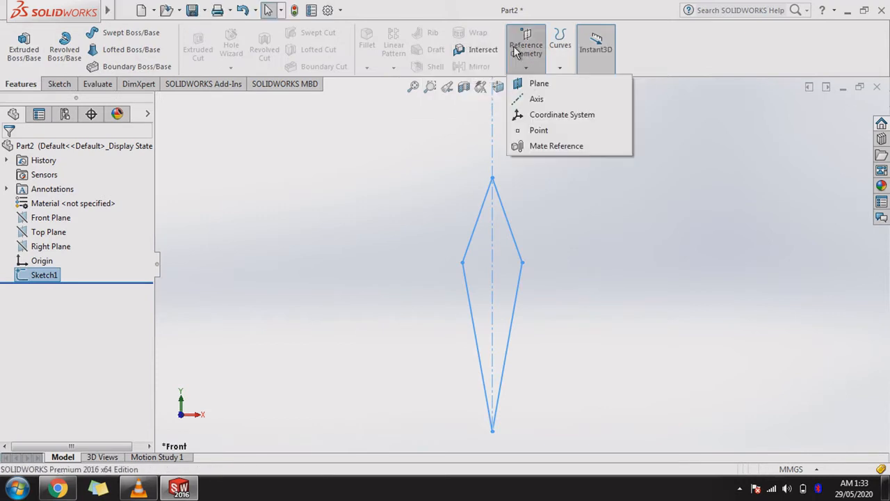
click(542, 84)
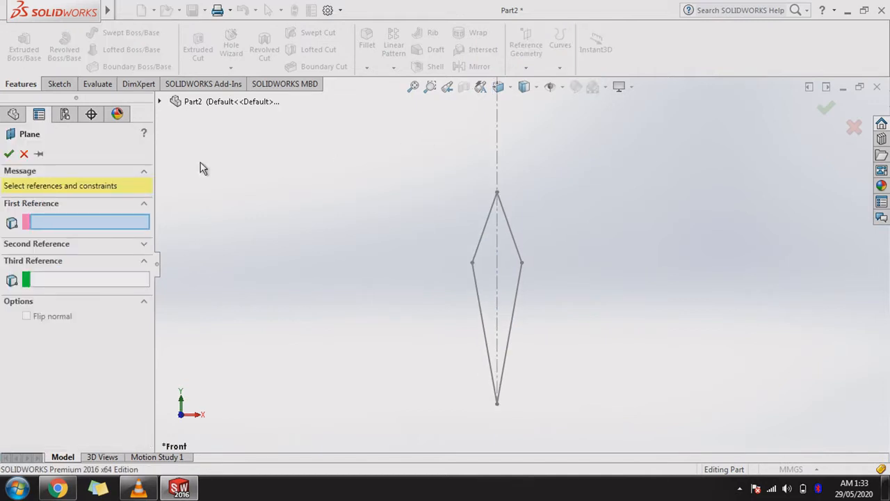
click(159, 101)
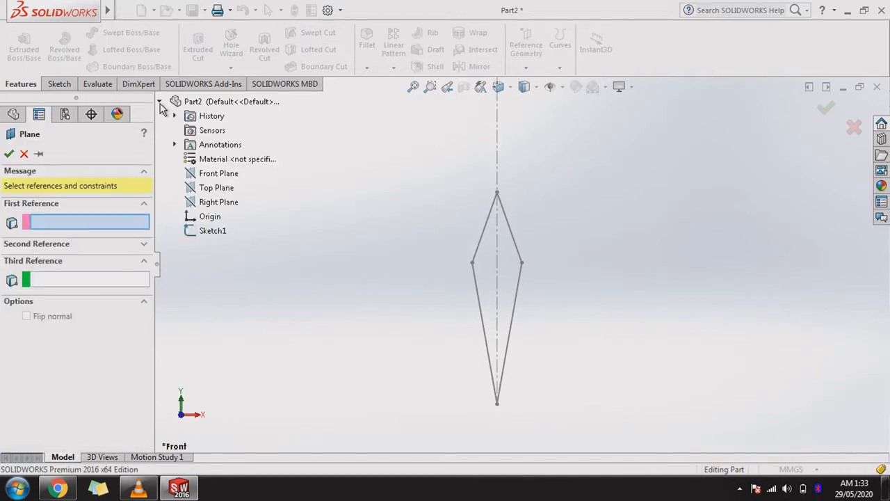
click(201, 175)
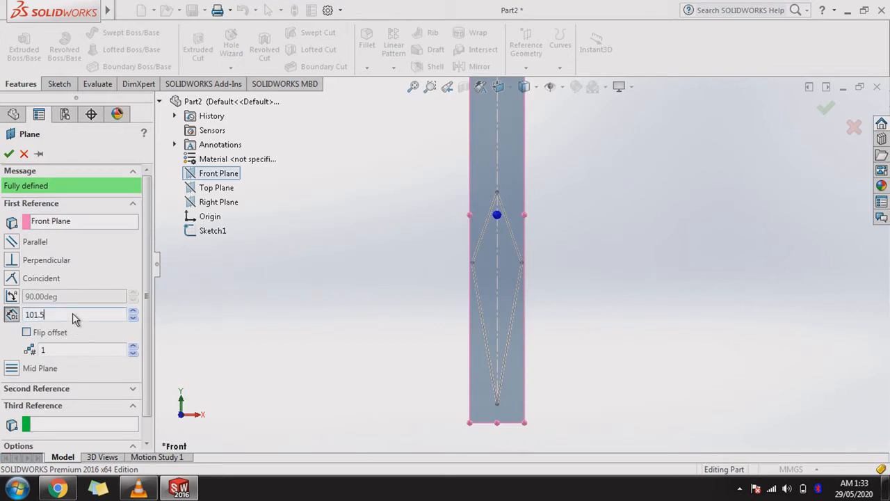
key(Return)
scroll(325, 350, up, 5)
middle_drag(348, 331, 408, 338)
click(9, 155)
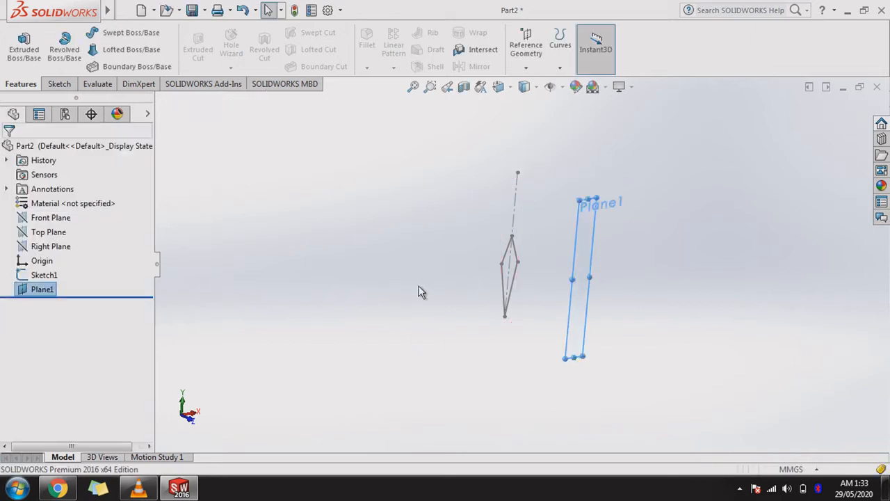
Start a sketch on the new offset plane and draw a vertical construction line inside the diamond down to the origin.
right_click(585, 300)
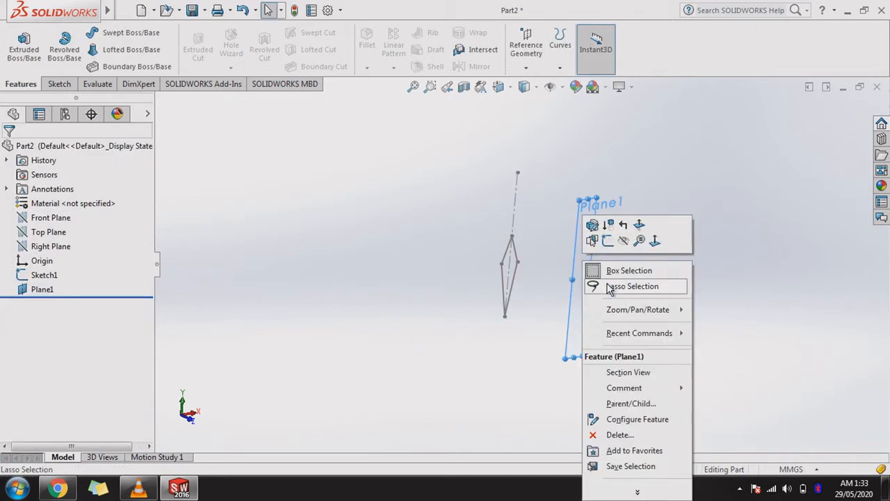
click(608, 243)
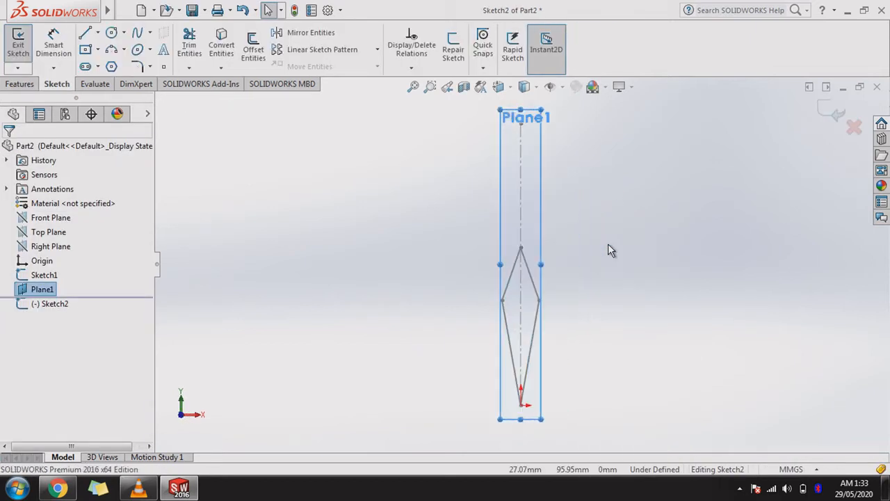
scroll(562, 330, down, 4)
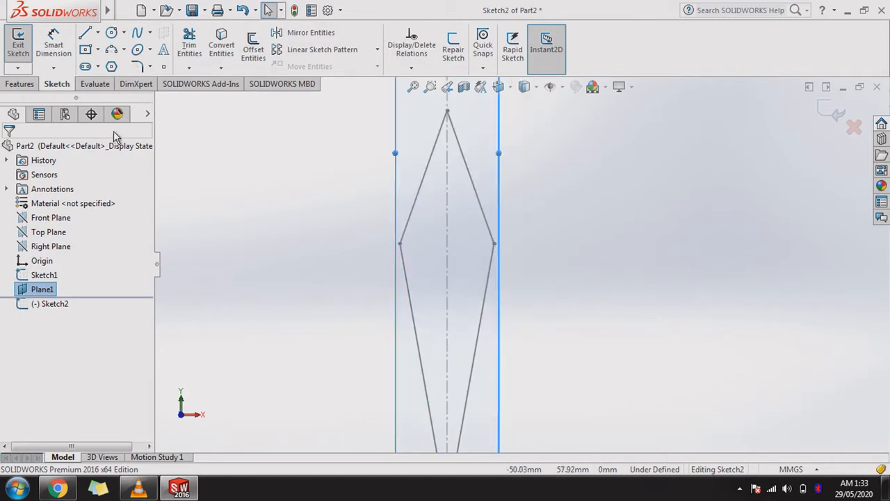
click(98, 33)
click(111, 65)
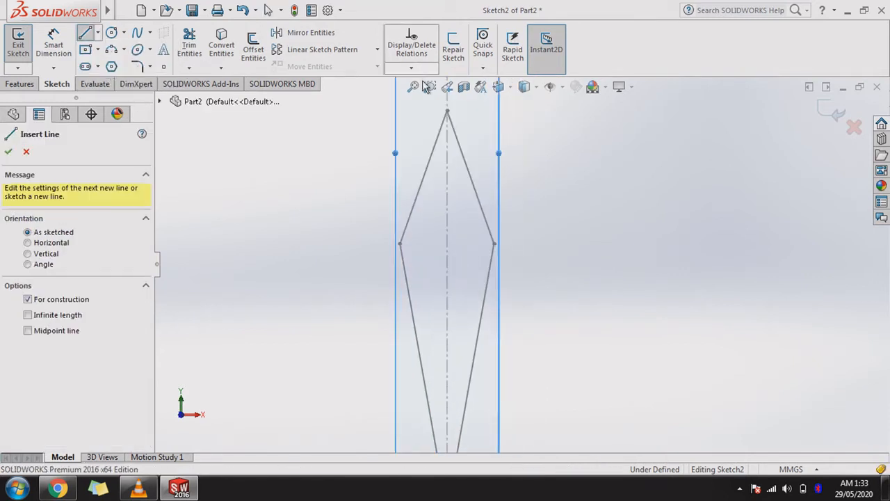
click(450, 189)
scroll(438, 279, up, 3)
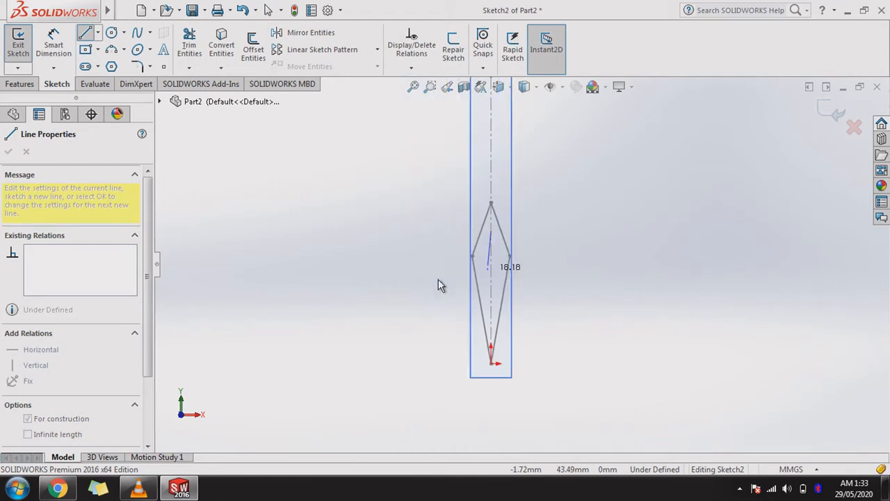
click(491, 363)
right_click(491, 364)
click(541, 320)
scroll(431, 351, down, 3)
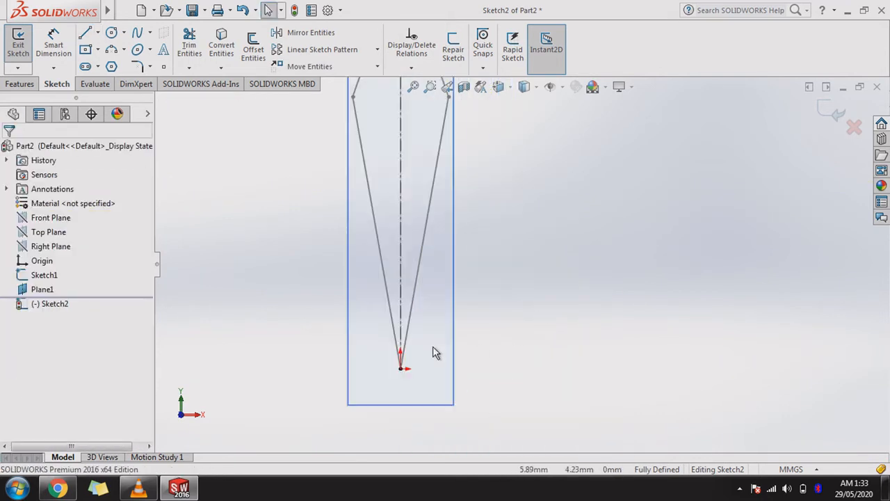
Draw a line from the origin along the large diamond's lower left edge and a second line back to the centerline.
click(85, 34)
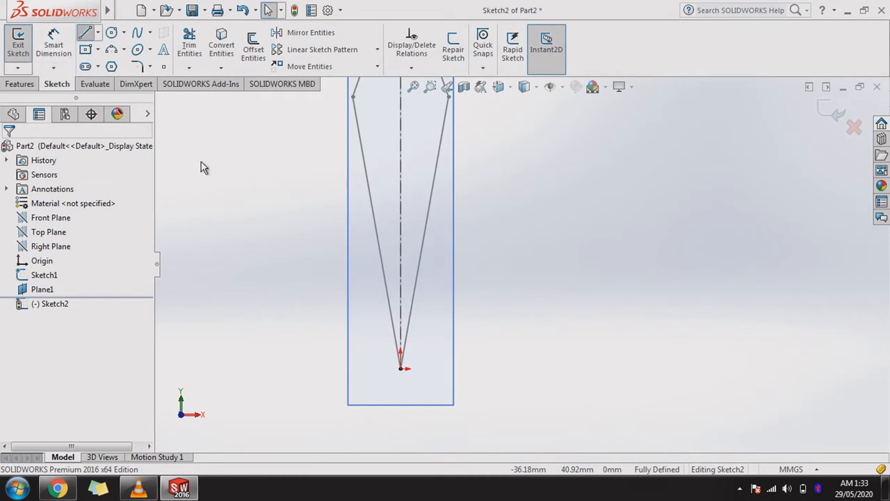
click(401, 367)
click(374, 219)
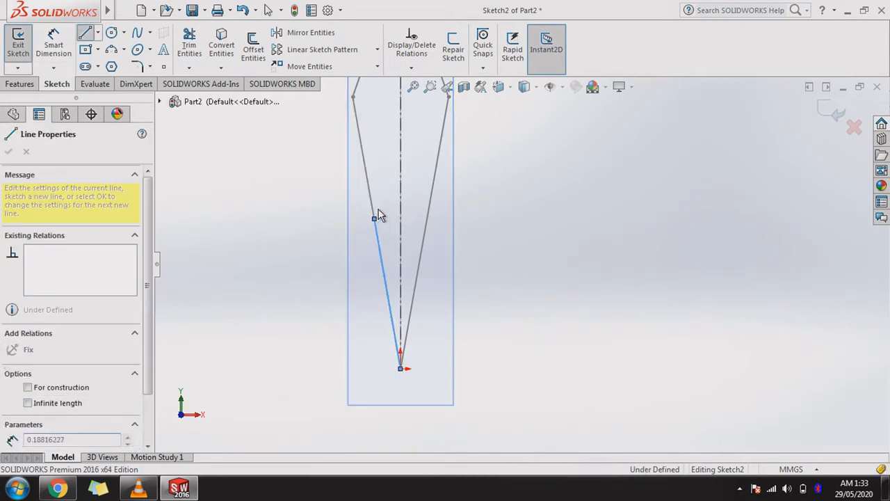
click(403, 167)
right_click(403, 167)
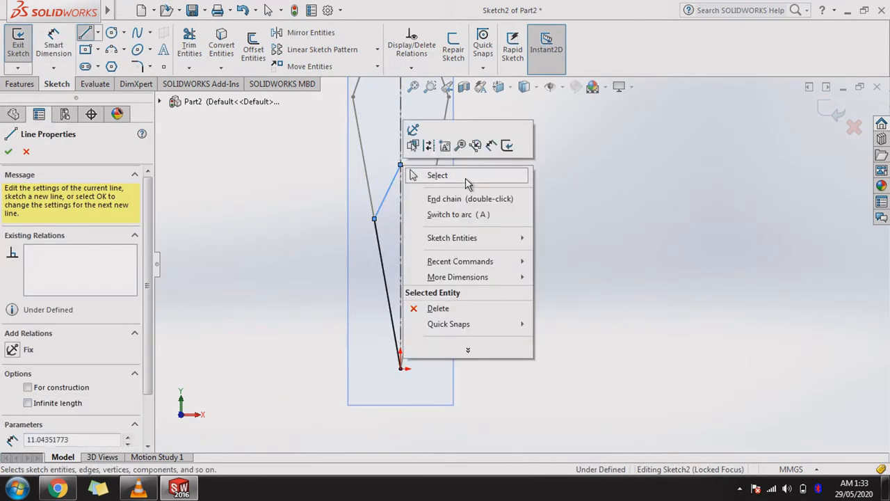
click(434, 175)
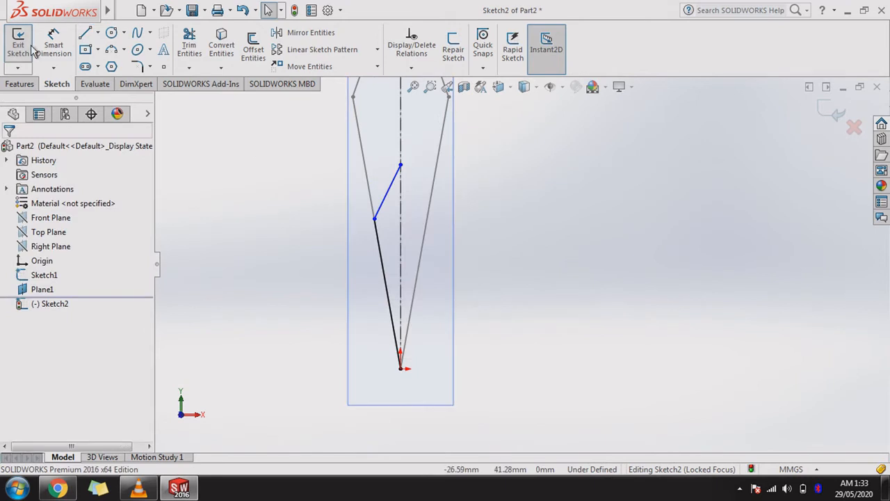
Dimension the vertical heights of the small profile's lower and upper lines at 25 mm and 11.5 mm.
click(380, 254)
click(310, 278)
text(25)
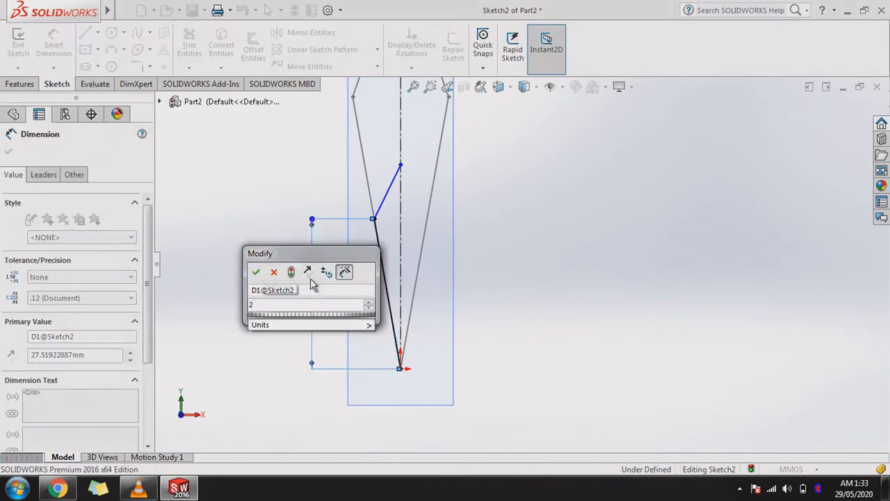
key(Return)
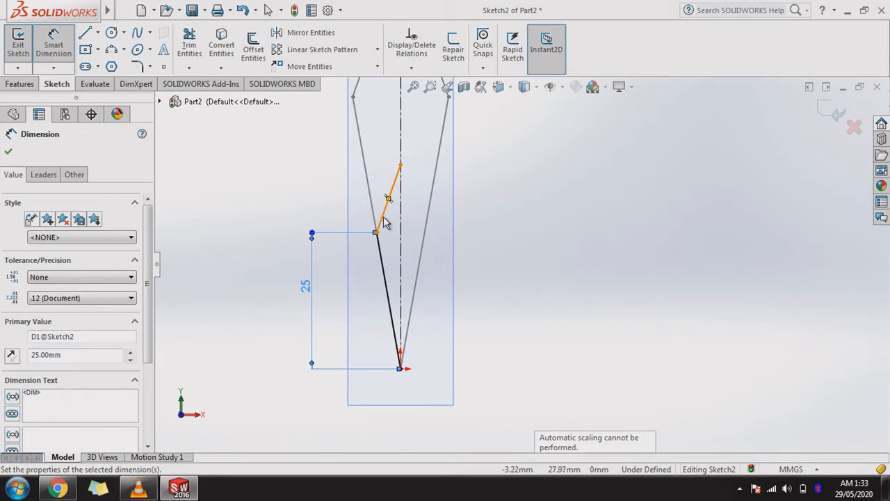
click(384, 209)
click(315, 215)
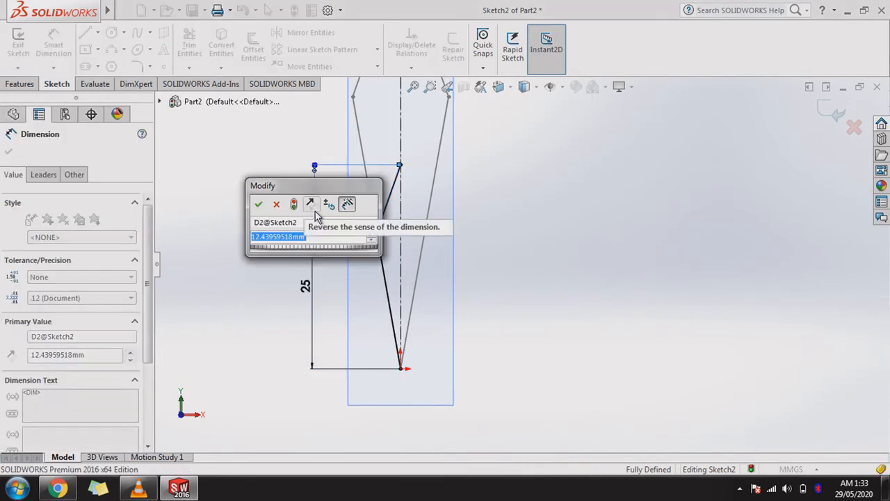
text(11.5)
key(Return)
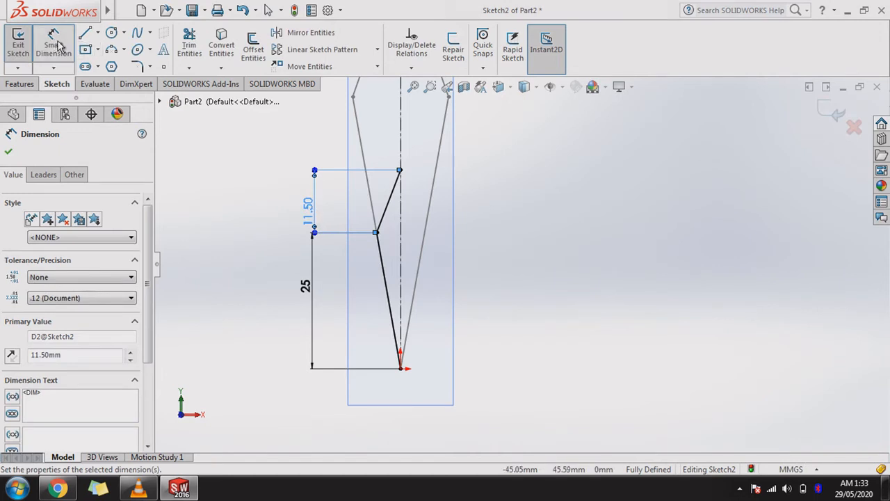
Mirror the small profile's two lines about the vertical centerline to complete the diamond, and exit the sketch.
click(311, 32)
click(393, 197)
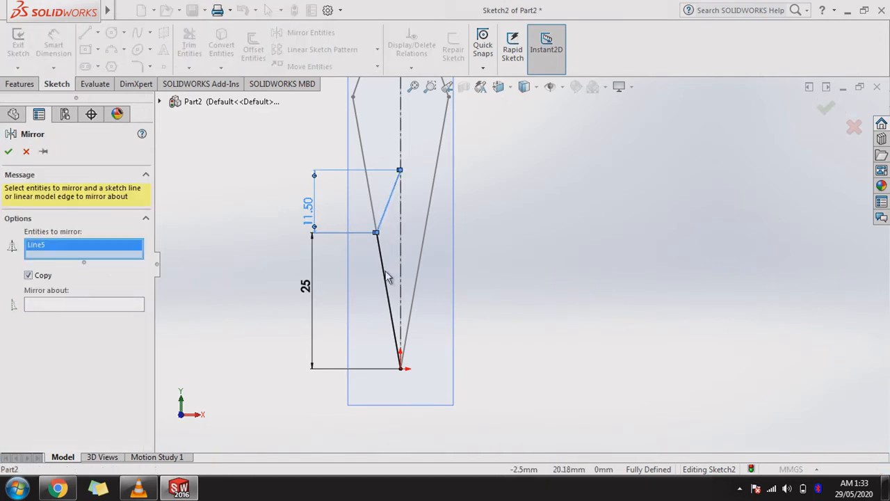
click(389, 288)
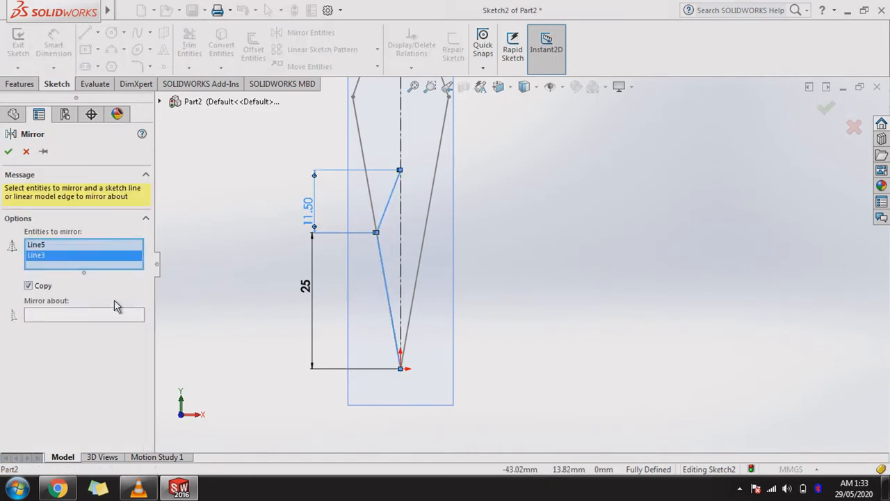
click(56, 317)
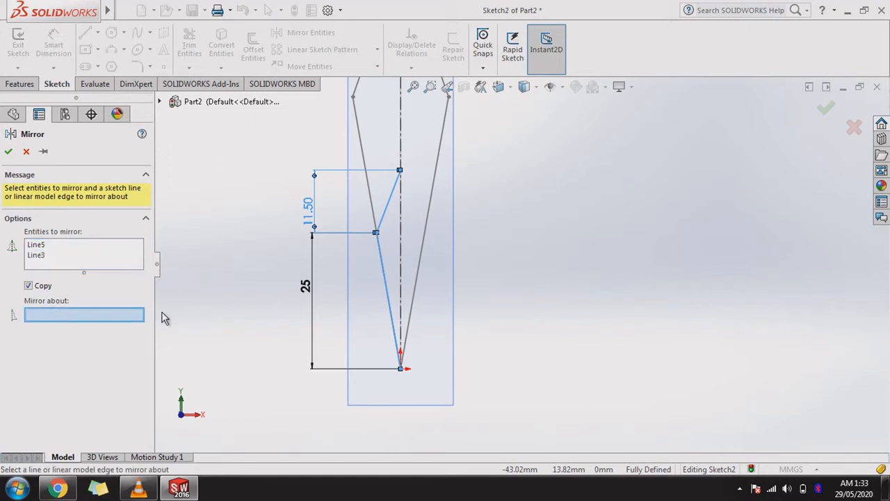
click(401, 269)
click(8, 150)
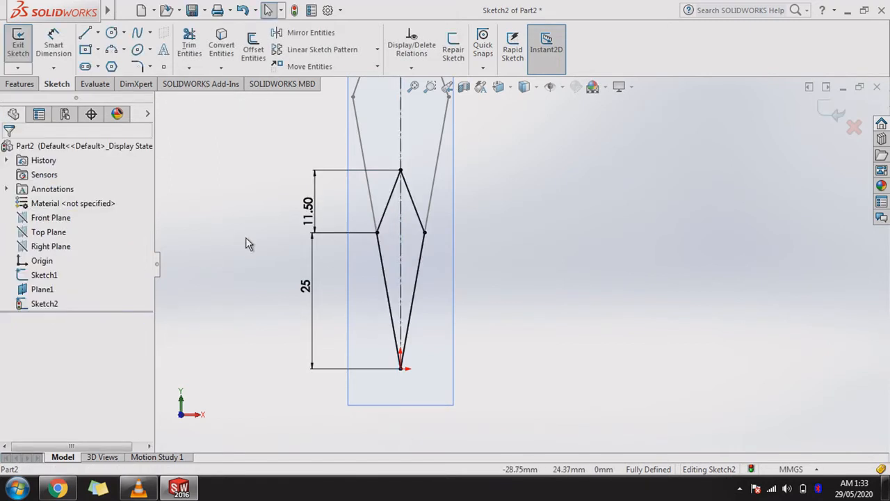
key(z)
key(z)
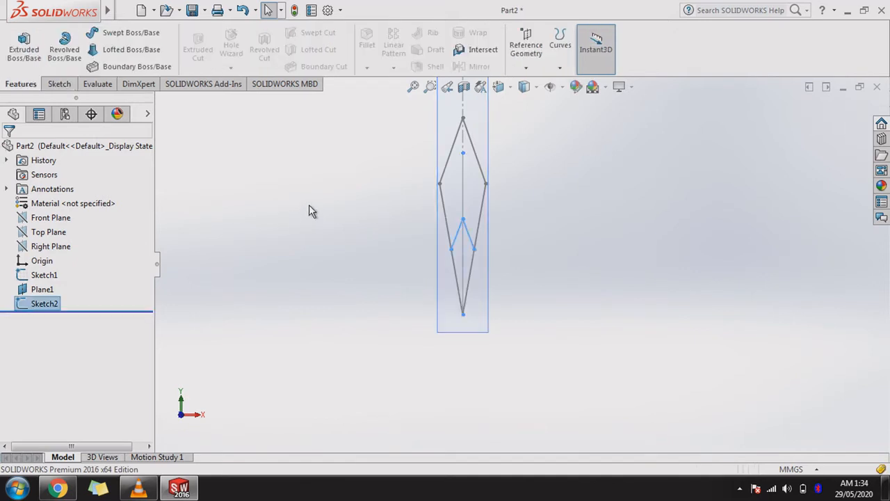
Edit the large diamond's sketch, set the vertical height of its upper lines to 20 mm, and exit the sketch.
middle_drag(310, 205, 356, 248)
right_click(385, 184)
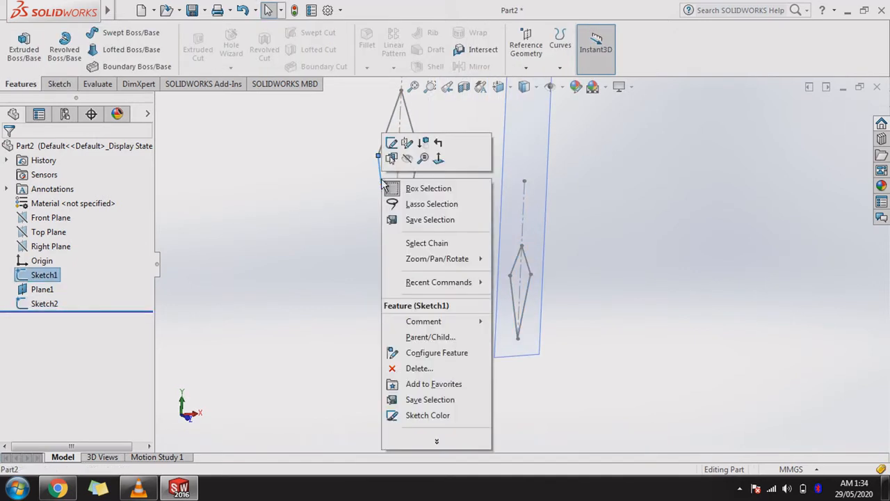
click(391, 157)
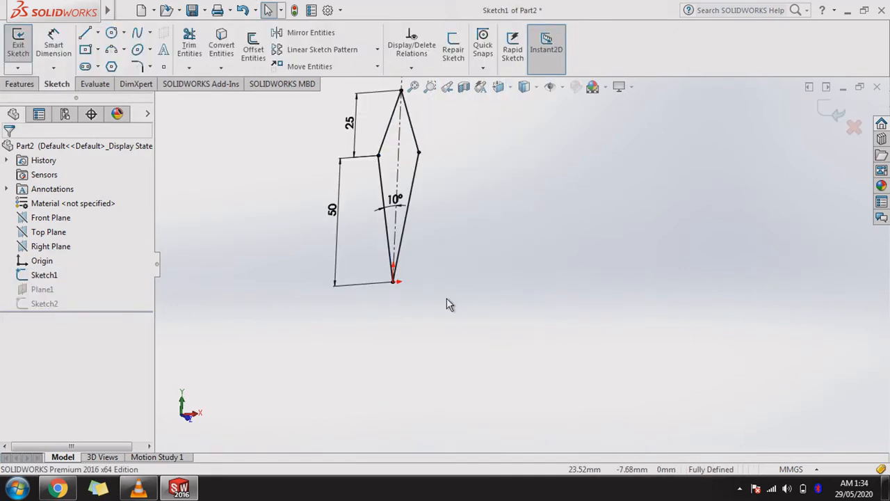
key(ctrl+8)
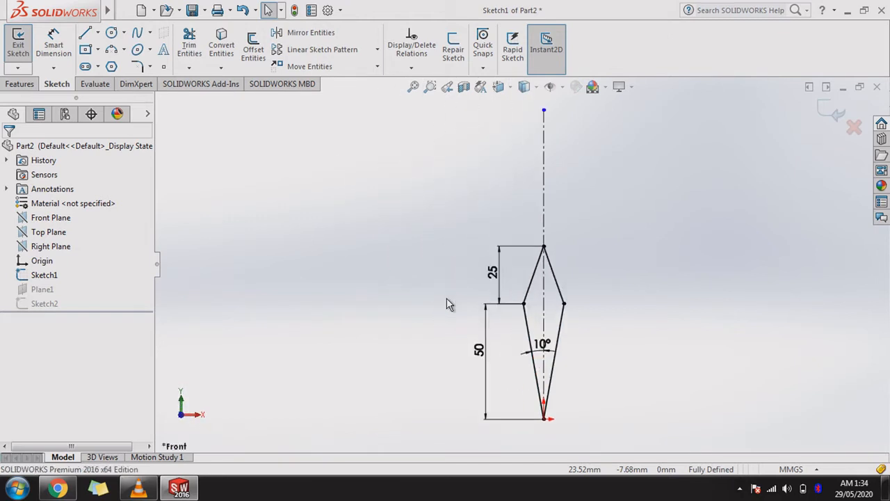
double_click(493, 274)
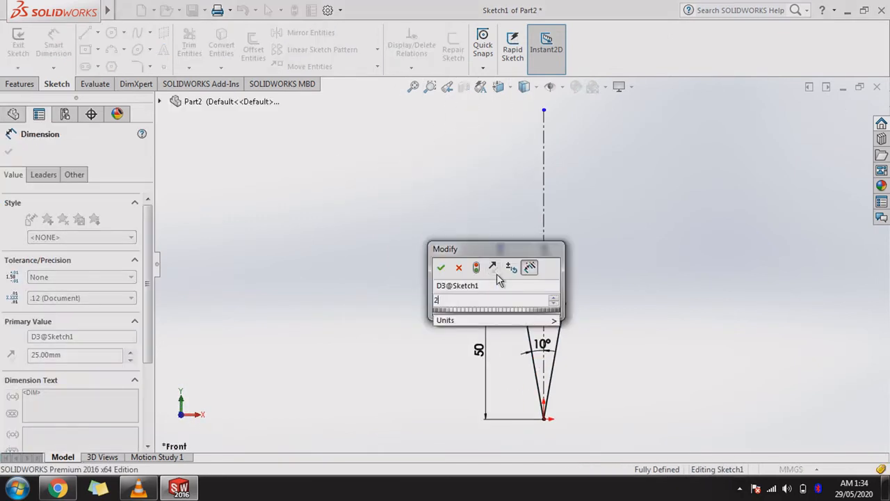
text(20)
key(Return)
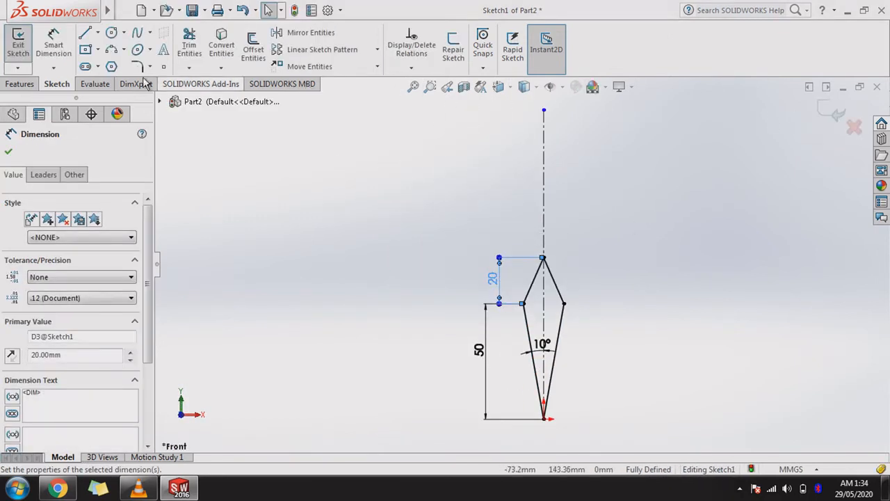
click(18, 42)
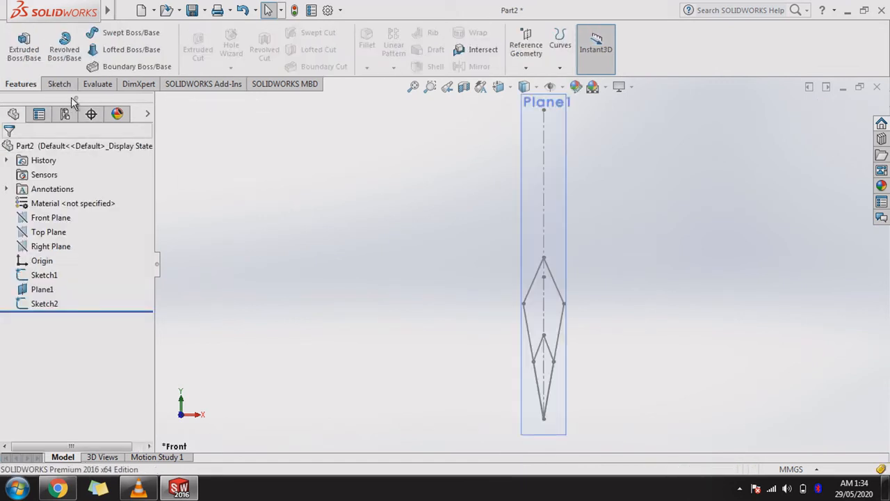
Hide the offset reference plane.
middle_drag(360, 193, 389, 217)
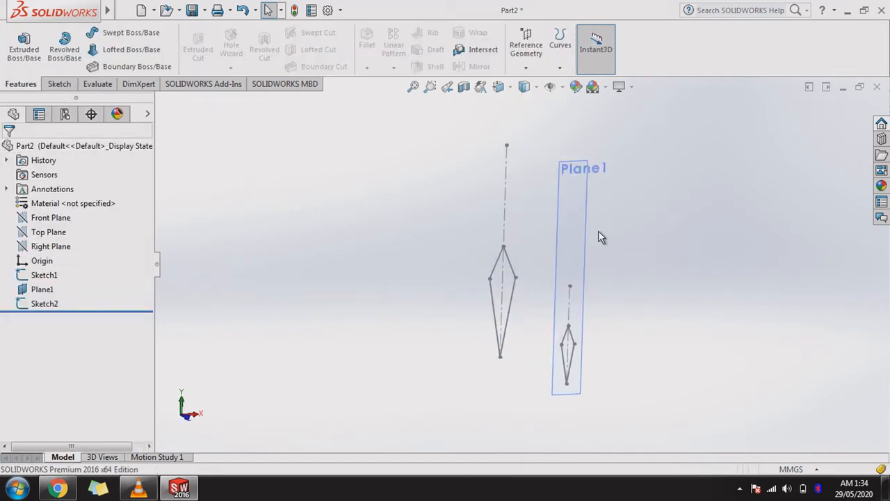
right_click(569, 225)
click(610, 202)
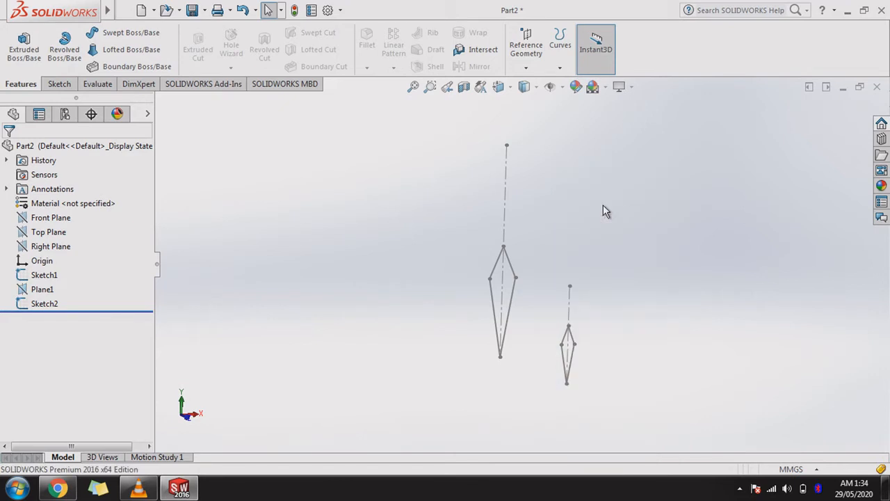
Loft a solid boss between the large and small diamond profiles, connecting them at their top vertices.
click(112, 55)
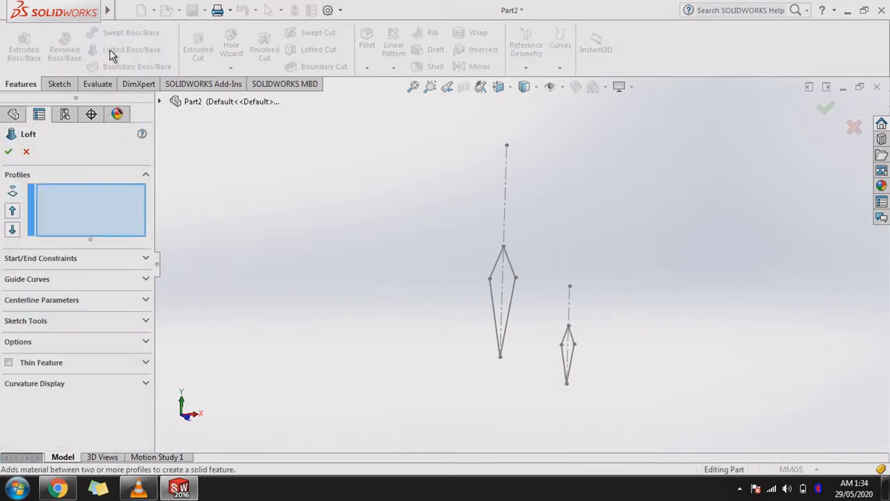
click(503, 247)
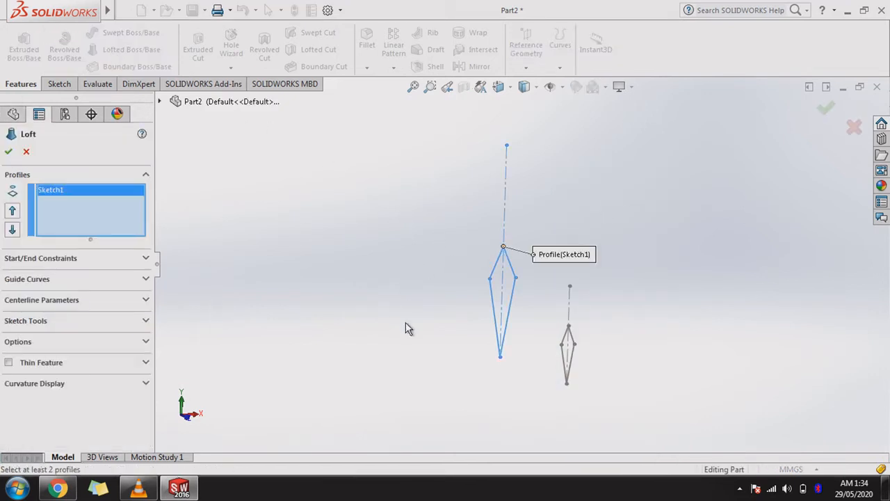
click(568, 329)
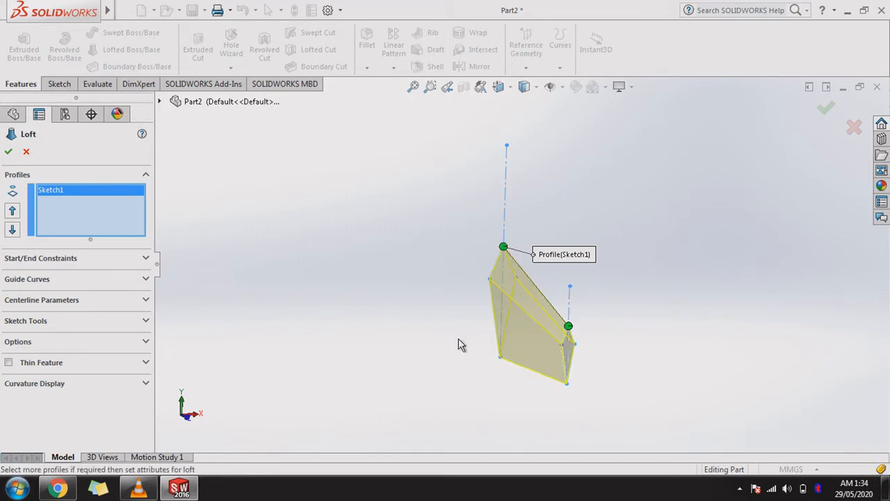
click(8, 152)
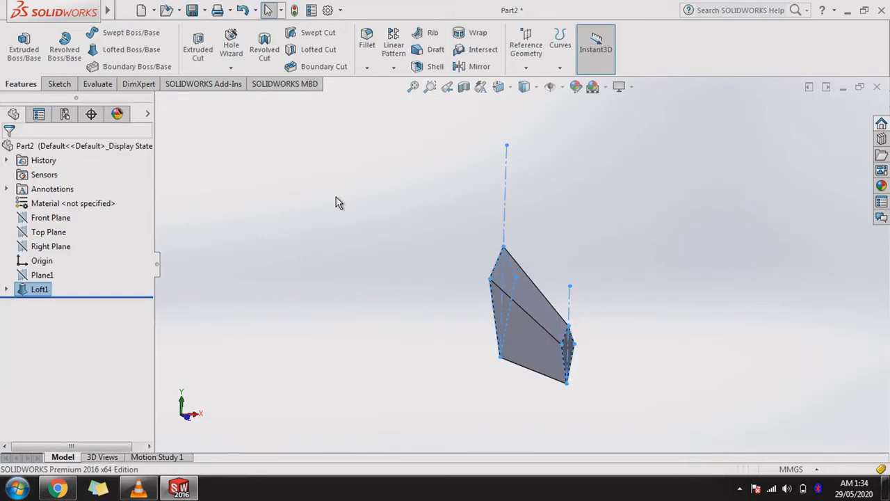
Circular-pattern the loft about its bottom edge with 18 equally spaced instances over 360 degrees.
middle_drag(480, 320, 449, 327)
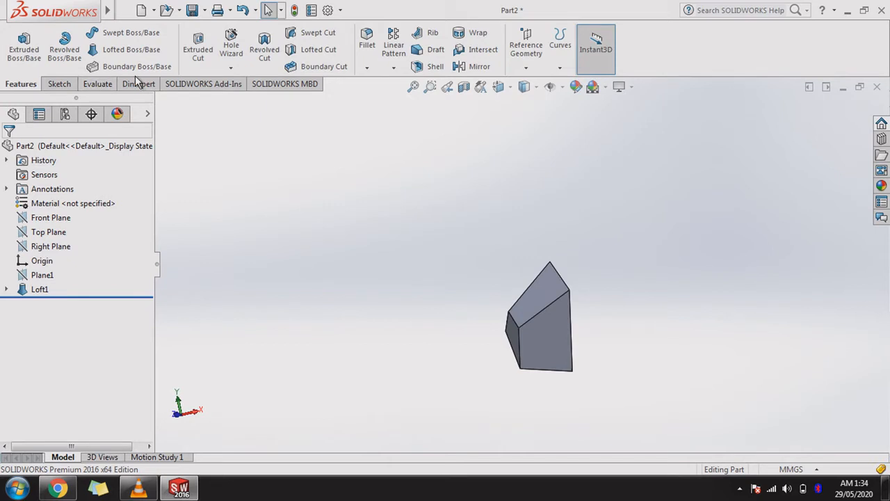
click(394, 68)
click(412, 101)
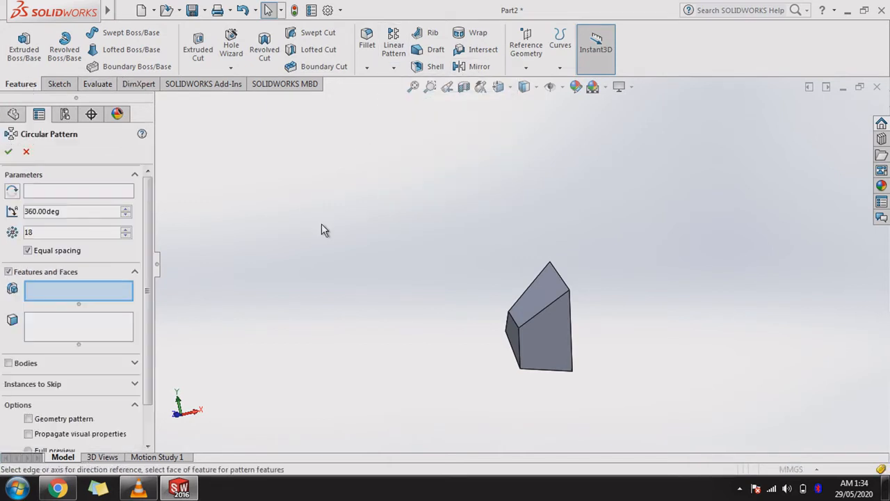
click(88, 194)
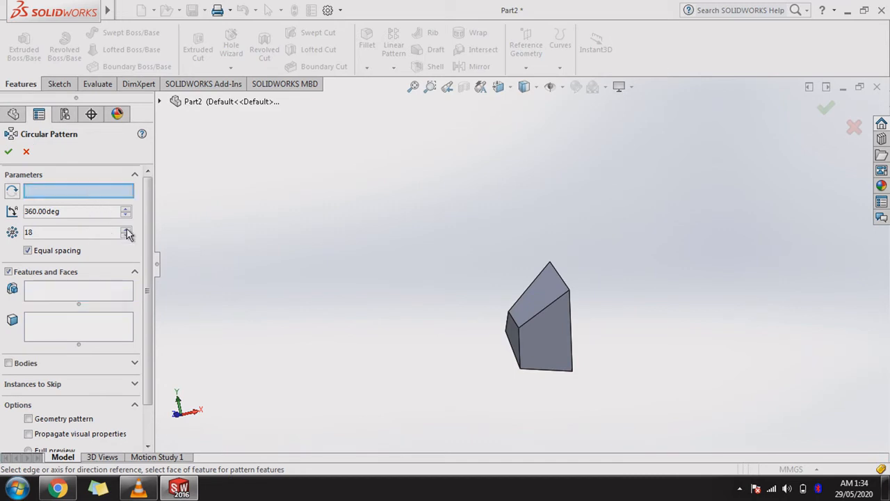
click(82, 290)
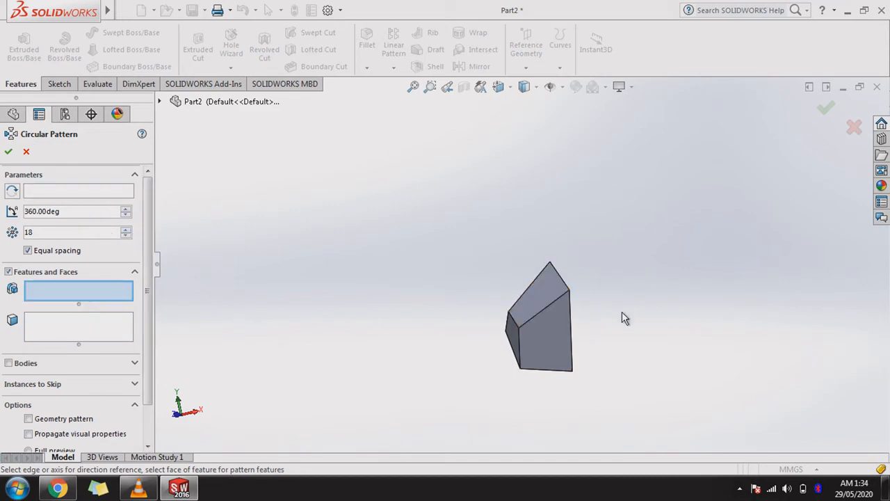
click(545, 334)
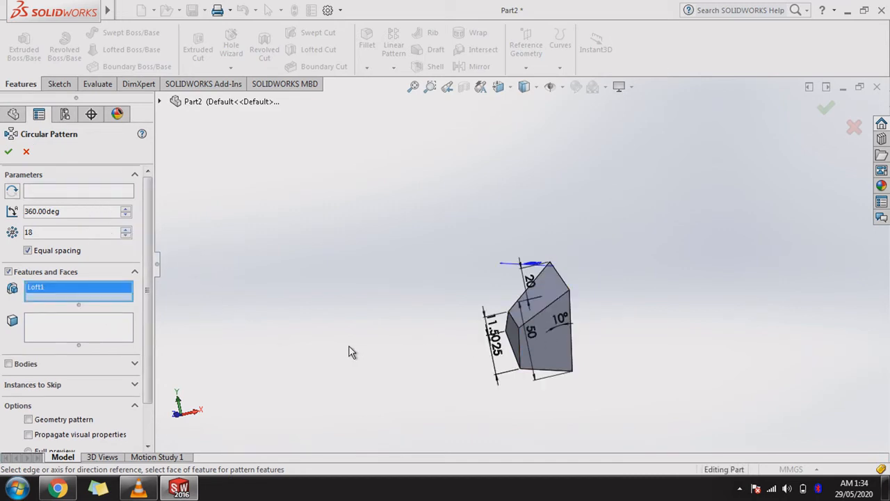
click(106, 196)
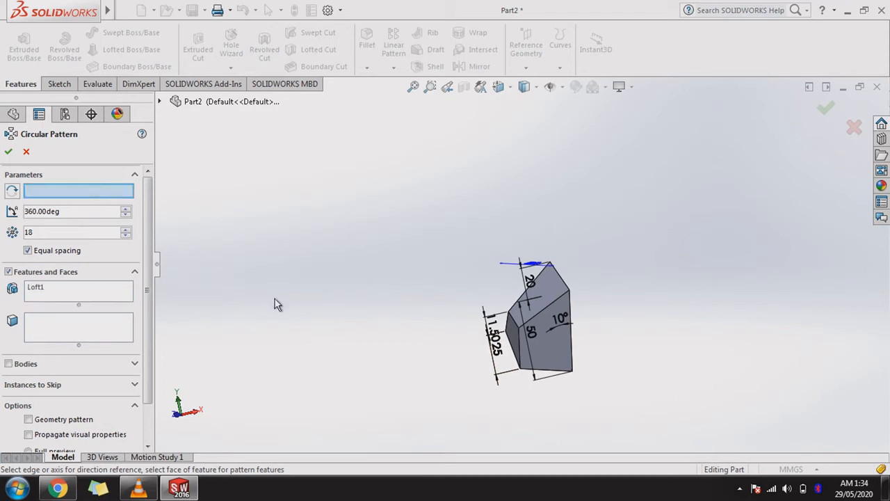
click(560, 372)
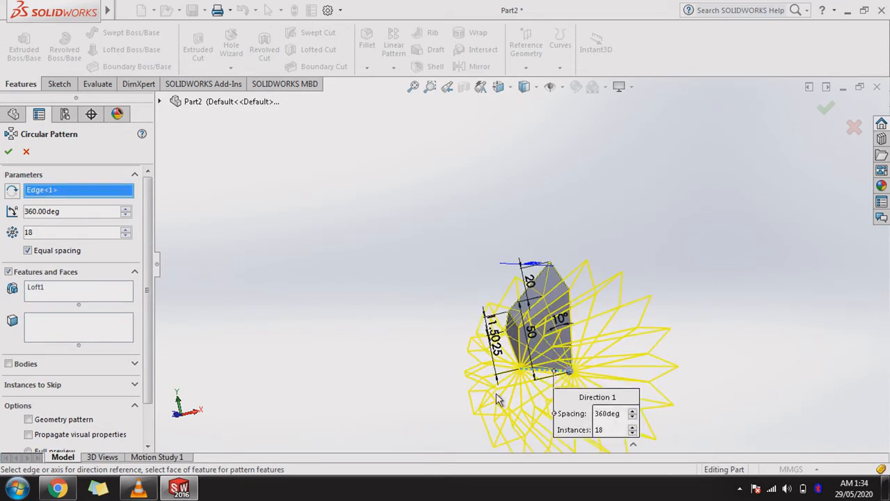
click(8, 153)
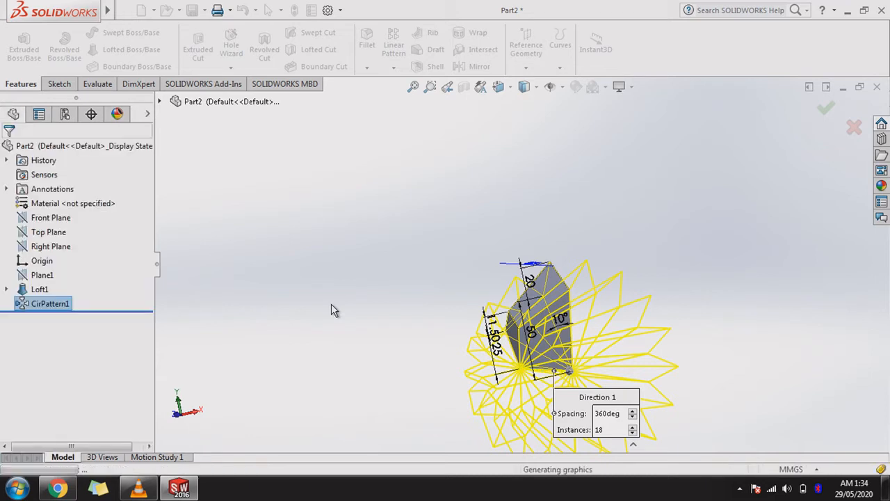
Shell the patterned body to a 1 mm wall thickness, removing the small and large star-shaped end faces.
middle_drag(401, 315, 390, 280)
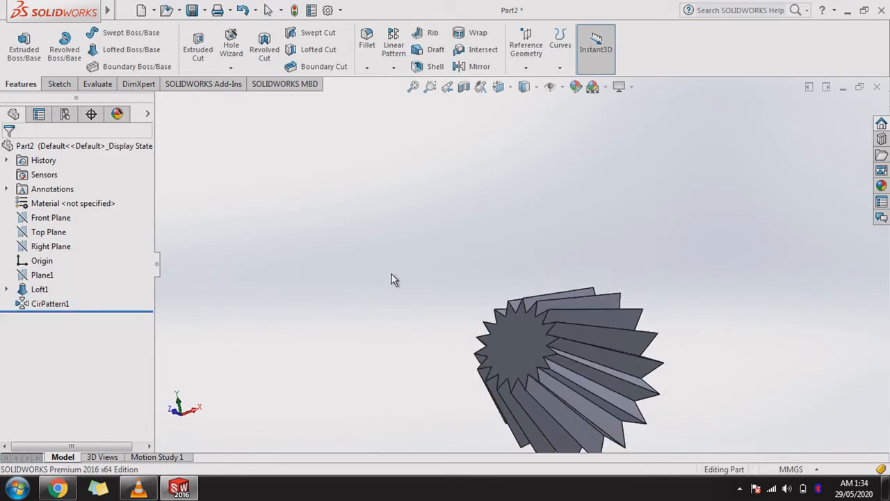
click(436, 67)
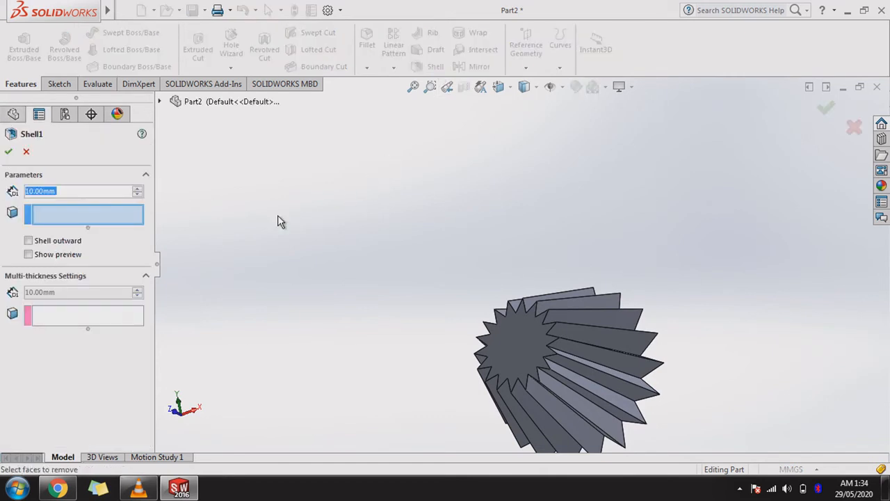
text(1)
key(Return)
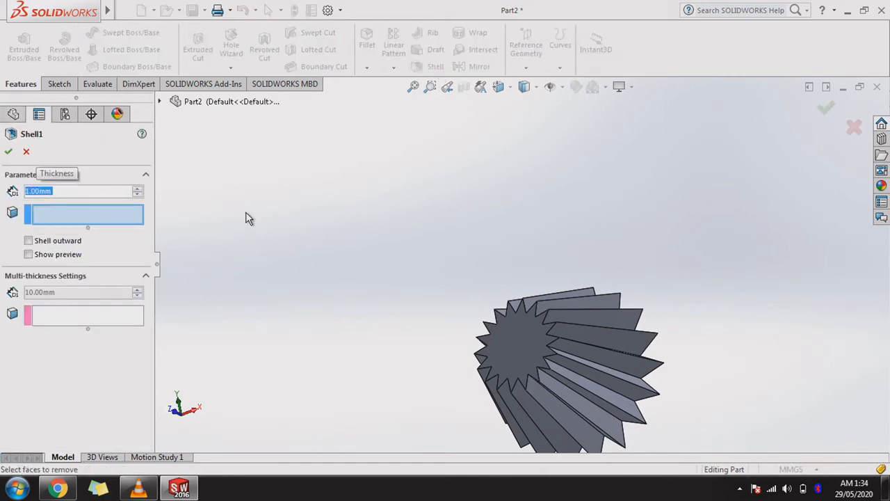
click(487, 334)
middle_drag(487, 334, 637, 404)
click(580, 347)
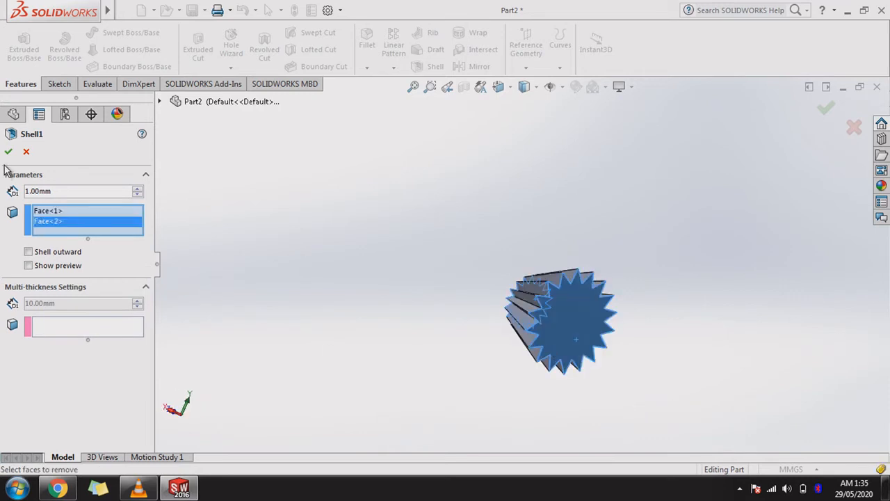
key(Return)
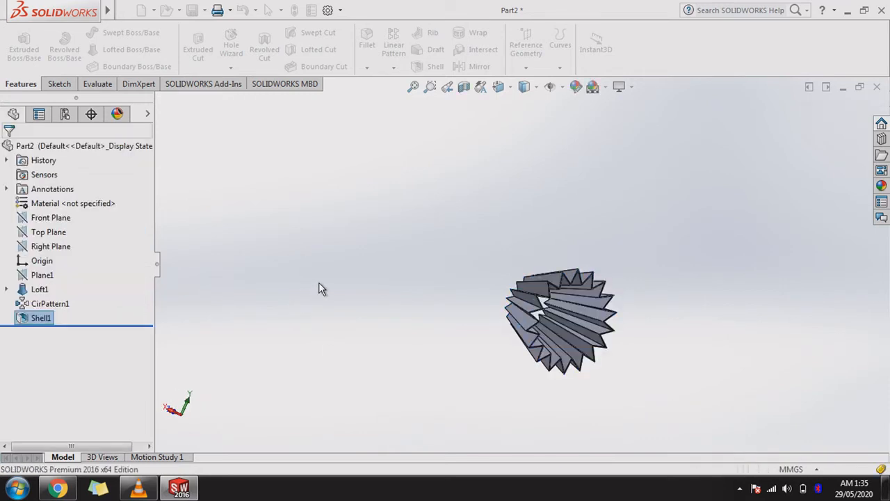
Start a sketch on the Front Plane and draw a 70 mm radius circle from the origin to the top outer tip.
middle_drag(379, 303, 224, 292)
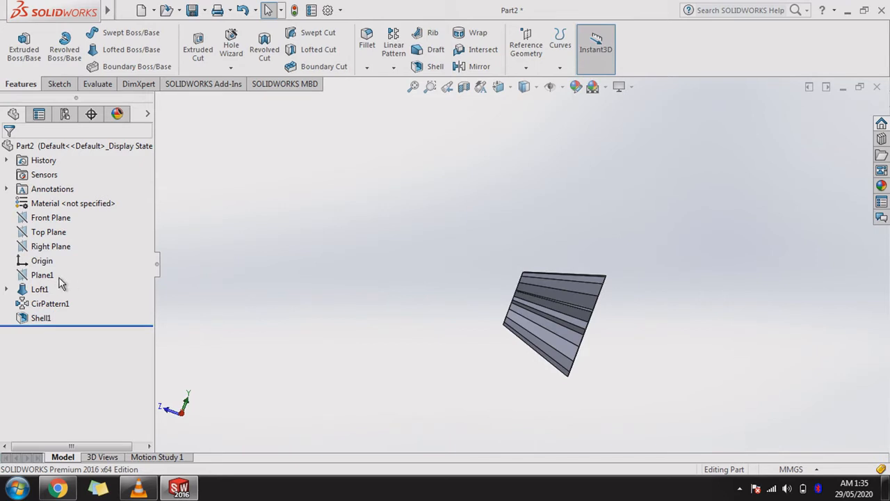
click(53, 218)
click(74, 201)
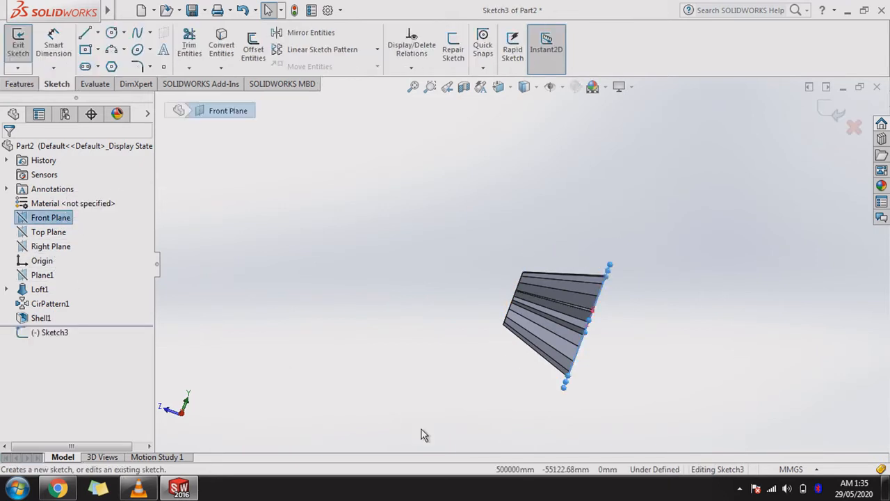
key(ctrl+8)
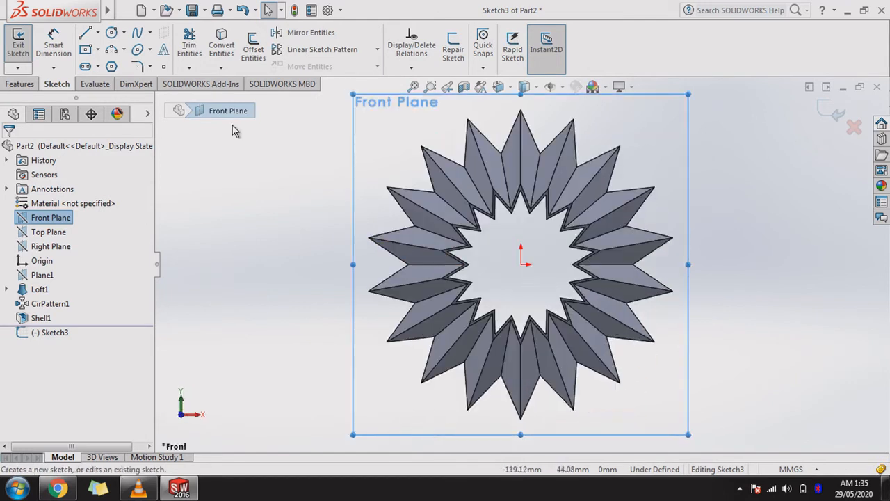
click(114, 34)
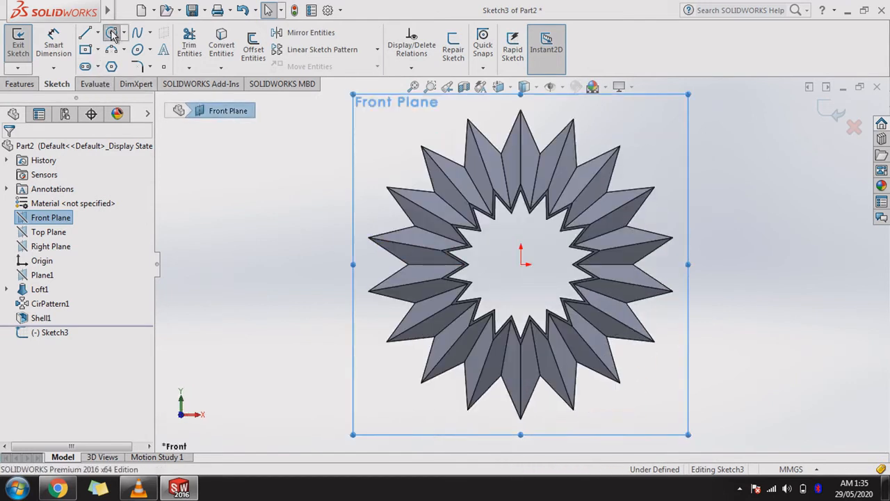
click(521, 265)
click(550, 110)
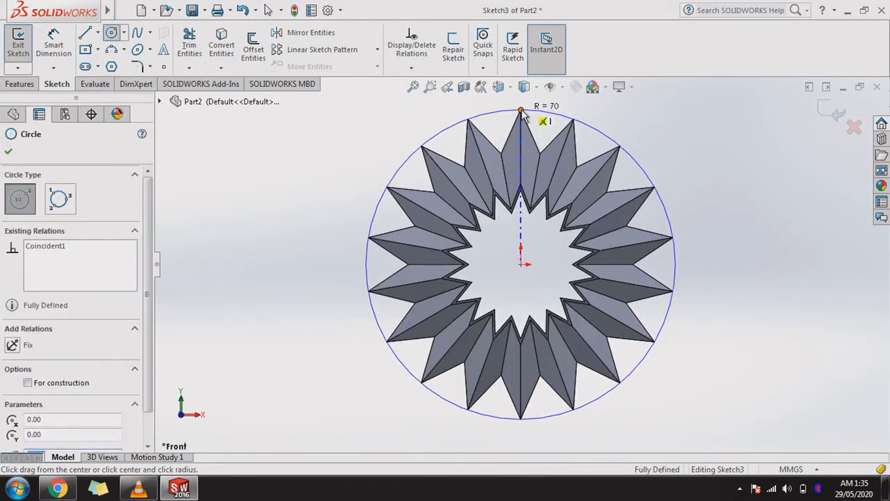
Extrude the 70 mm radius circle 17.75 mm outward from the pleated body's large end, as a separate body without merging.
right_click(529, 114)
click(539, 123)
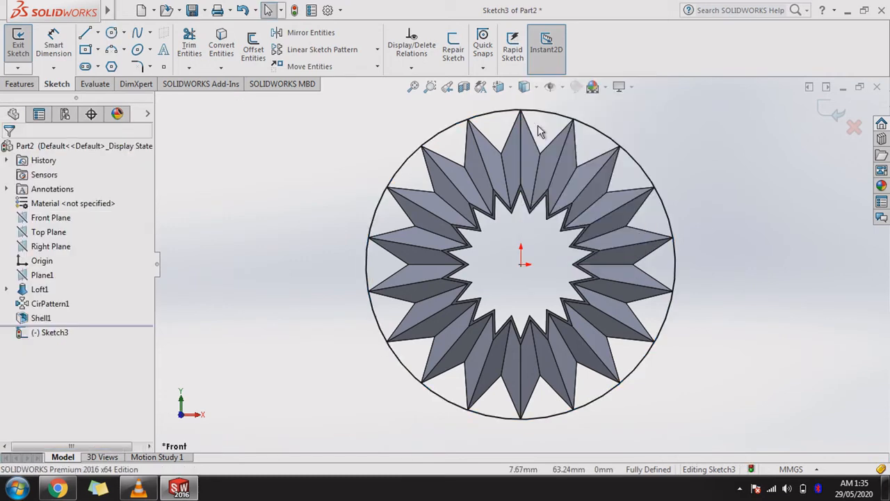
click(829, 109)
scroll(348, 230, up, 3)
mouse_move(358, 208)
middle_down()
mouse_move(396, 260)
mouse_move(328, 229)
mouse_move(260, 229)
mouse_move(229, 208)
middle_up()
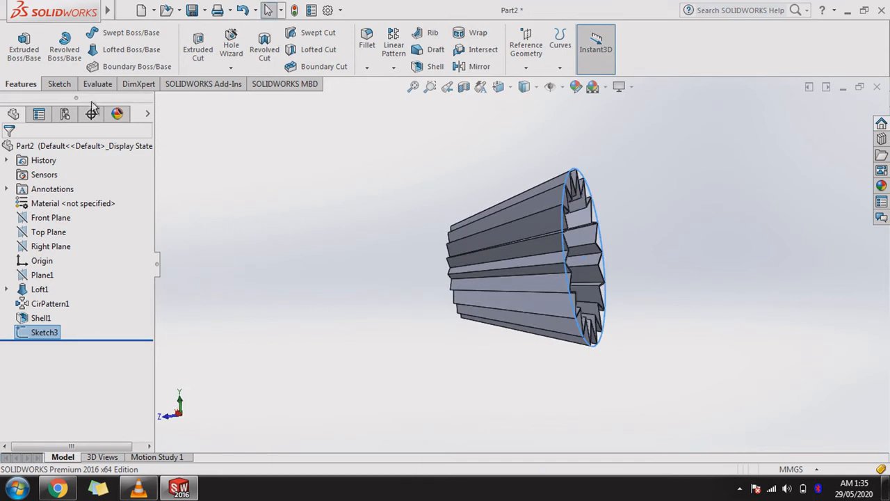
click(24, 46)
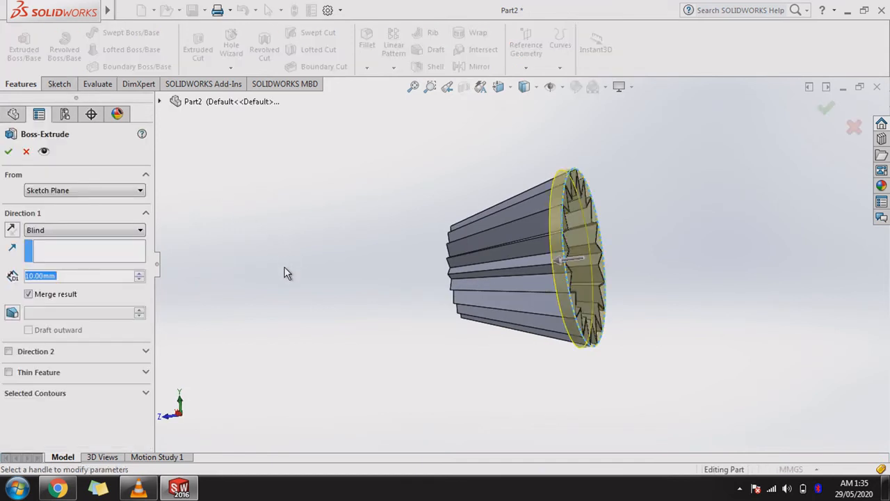
text(17.75)
key(Return)
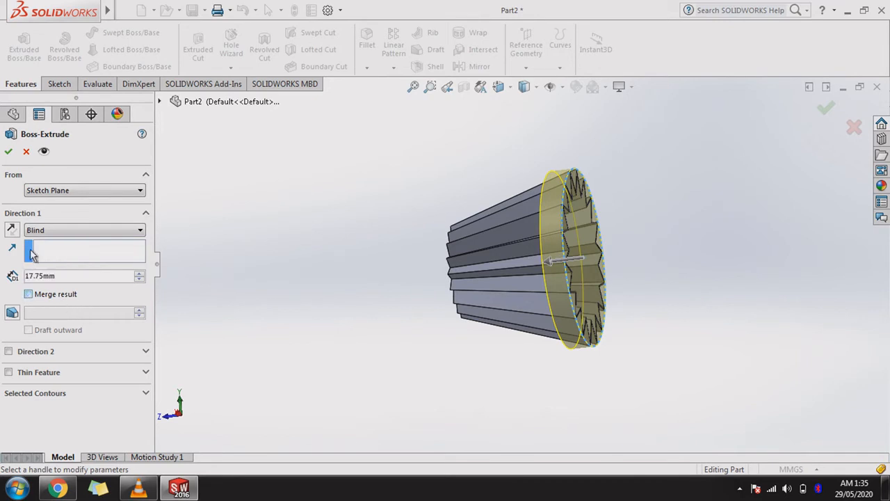
click(9, 230)
click(8, 153)
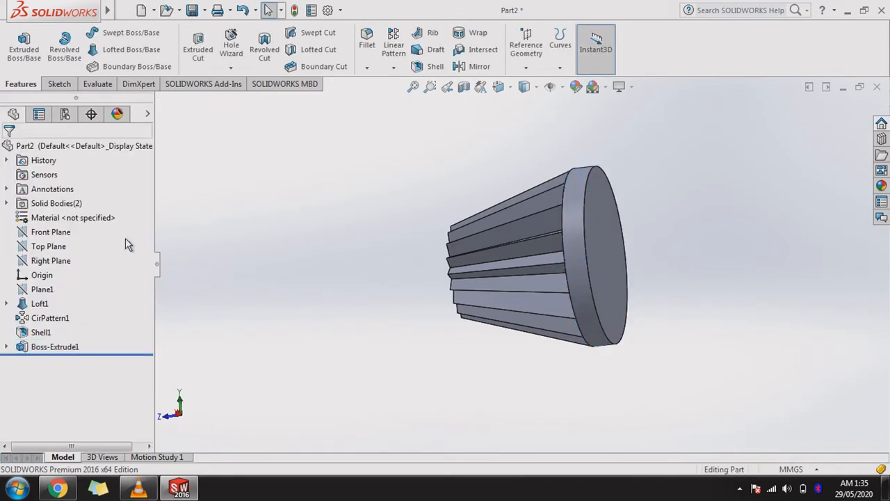
Start a sketch on Plane1 and enlarge the plane's displayed outline downward and to both sides of the model.
click(43, 289)
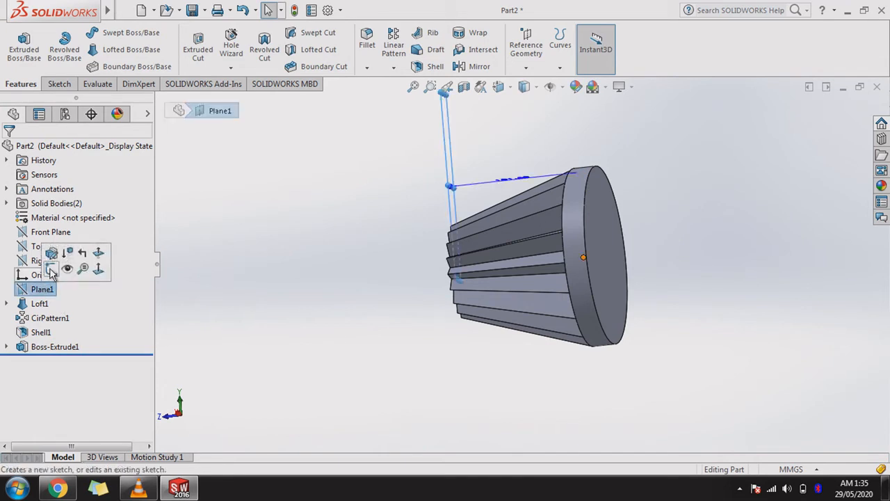
click(50, 270)
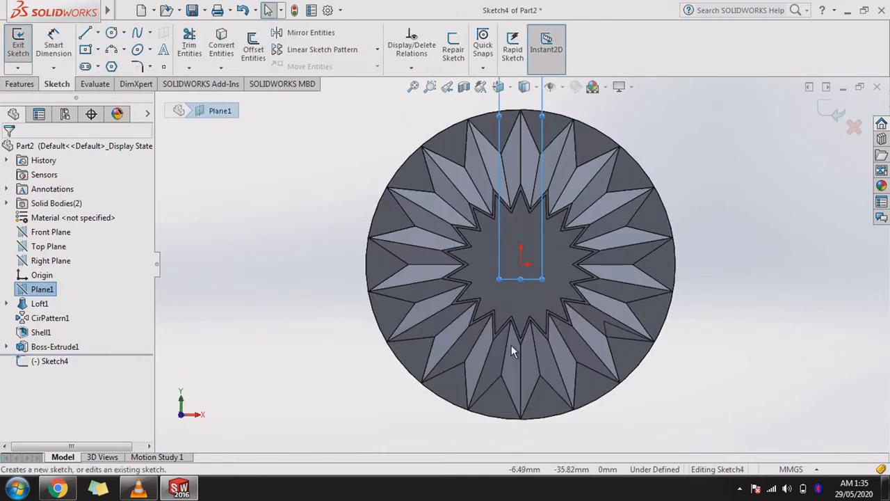
drag(523, 280, 525, 399)
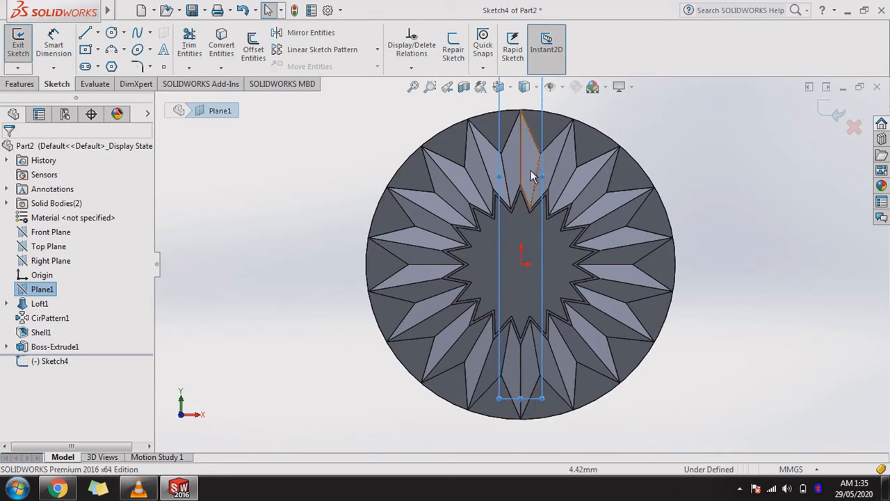
drag(500, 178, 398, 177)
drag(541, 179, 666, 202)
Draw a circle of about 36.7 mm radius from the origin to the small end's top outer tip and close the sketch.
click(124, 33)
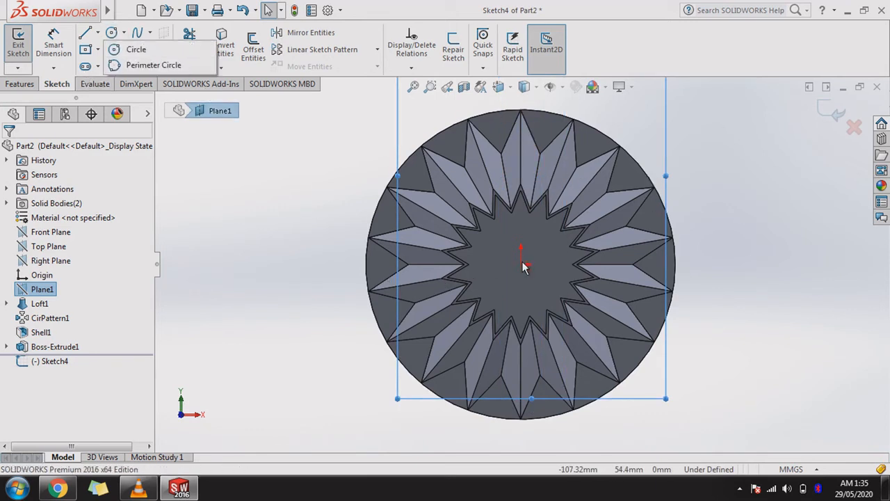
click(132, 50)
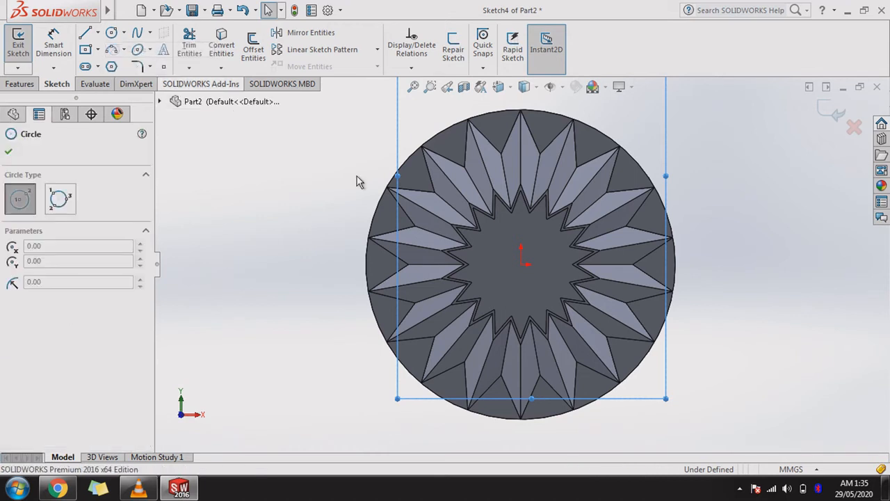
click(522, 265)
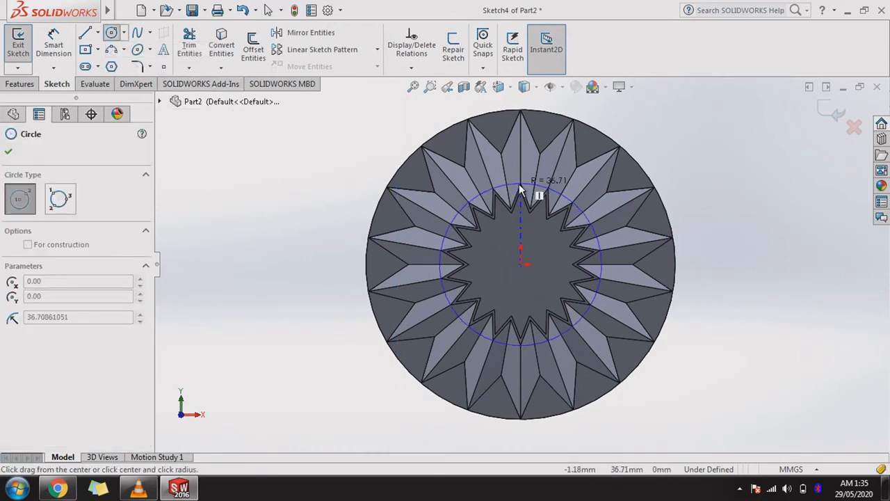
click(532, 193)
right_click(528, 195)
click(530, 194)
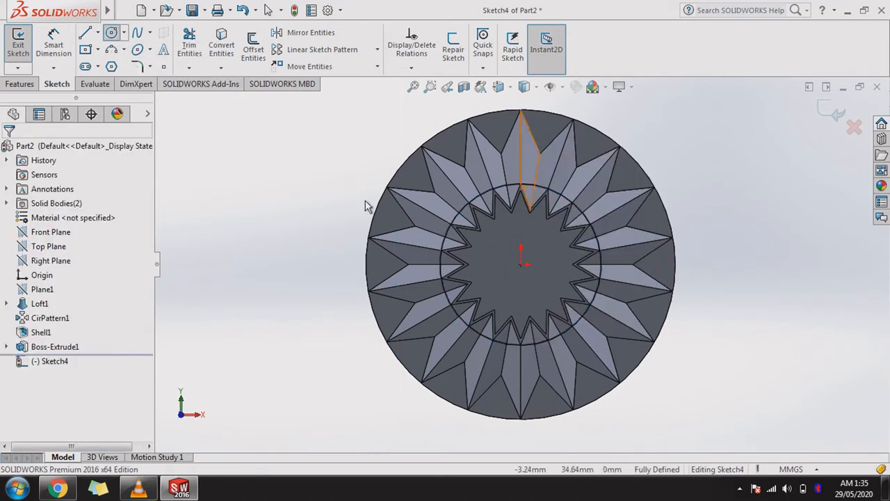
click(10, 54)
Extrude the small-end circle 17.75 mm away from the pleated body without merging the result.
click(19, 84)
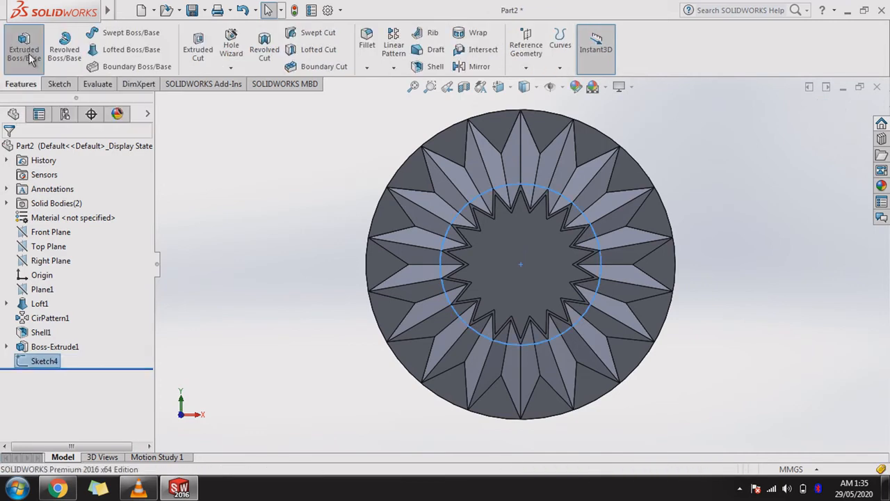
click(24, 45)
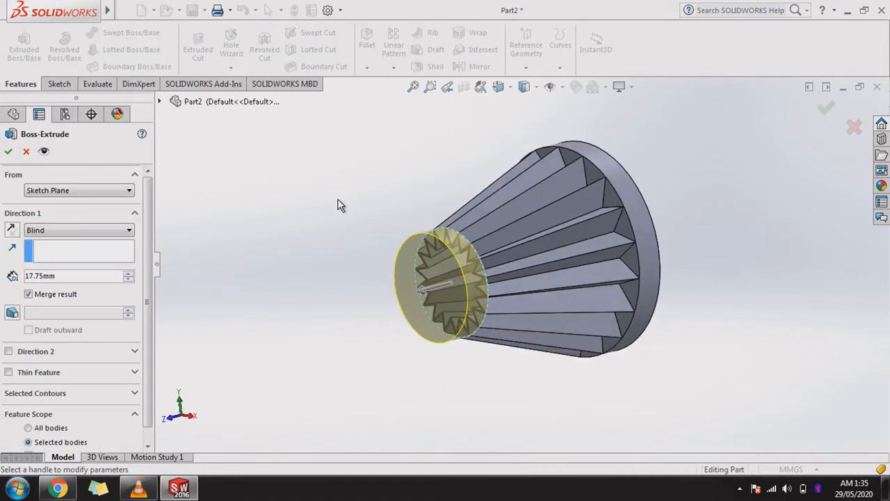
click(54, 295)
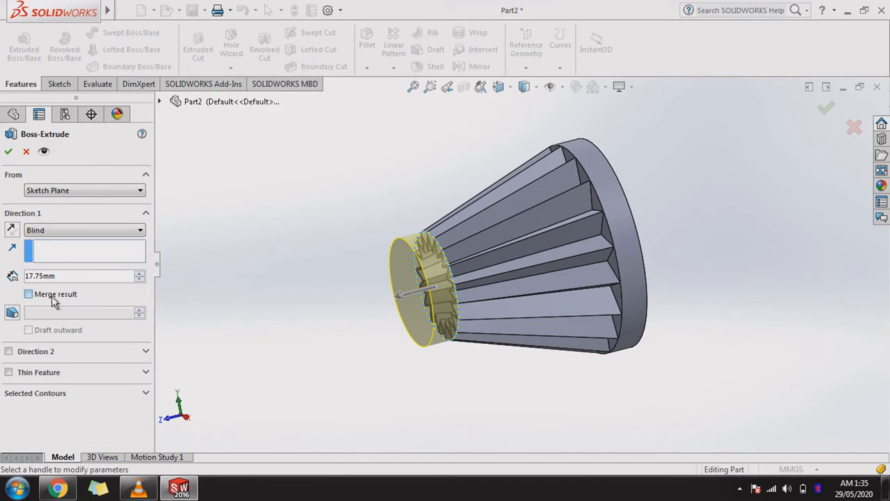
click(8, 152)
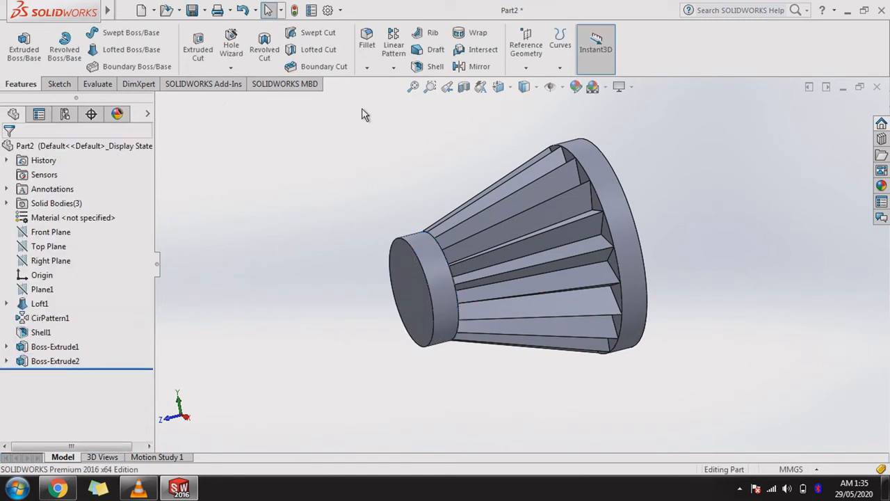
Fillet the outer edge of the large end disc with a 10 mm radius.
click(367, 39)
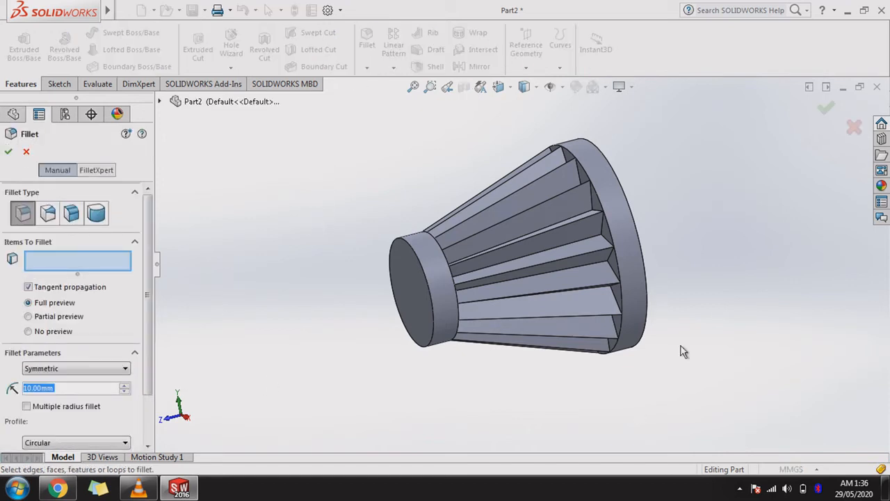
middle_drag(679, 284, 654, 302)
click(634, 286)
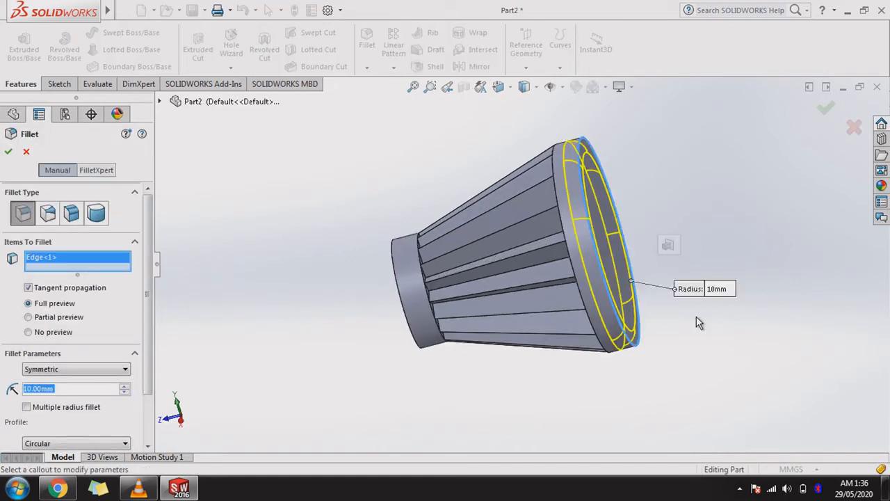
middle_drag(337, 320, 386, 299)
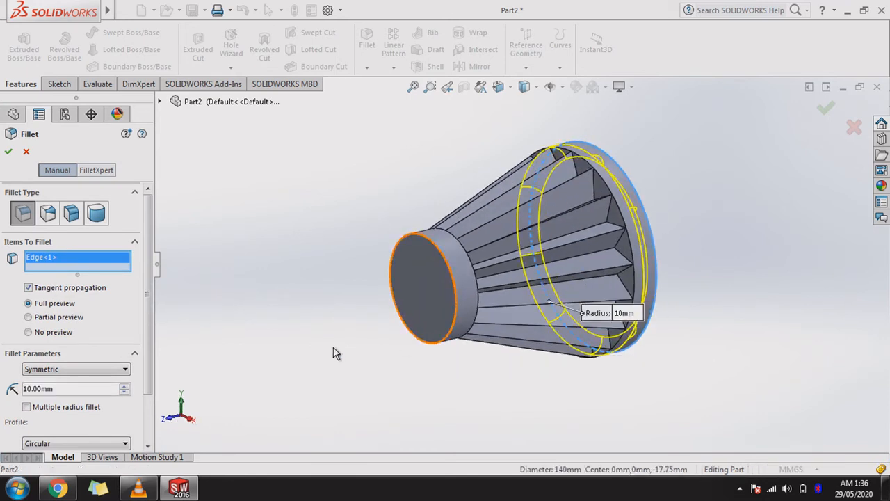
scroll(372, 291, up, 3)
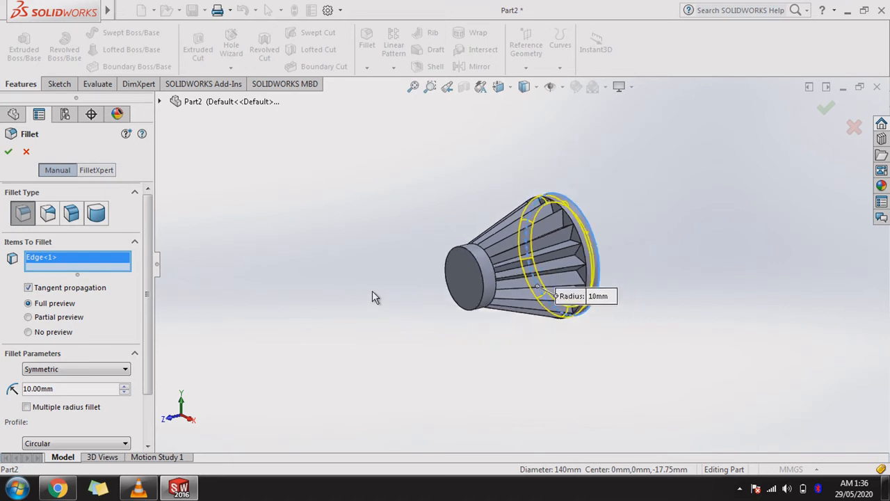
scroll(372, 290, down, 4)
click(9, 150)
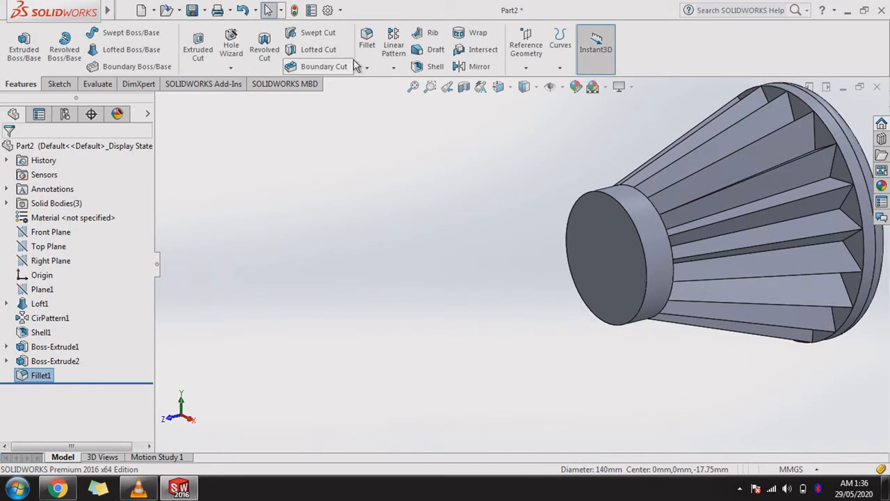
Fillet the outer edge of the small end disc with a 10 mm radius.
click(366, 38)
click(583, 303)
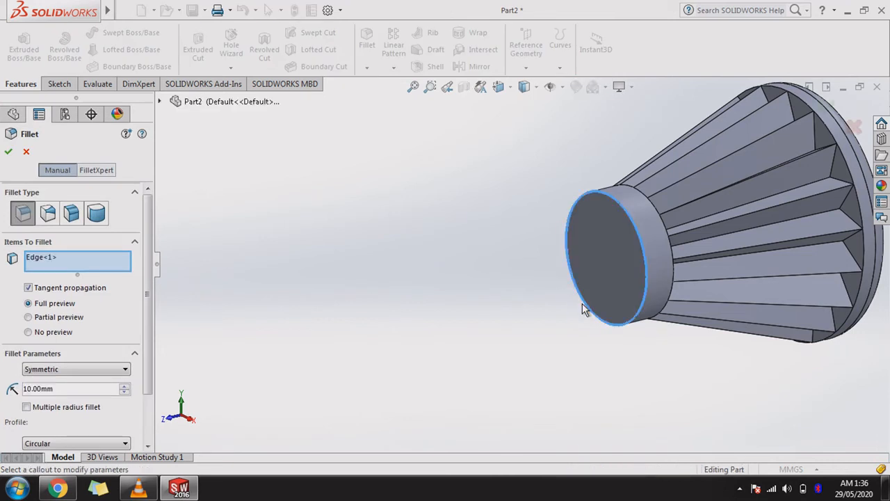
click(9, 153)
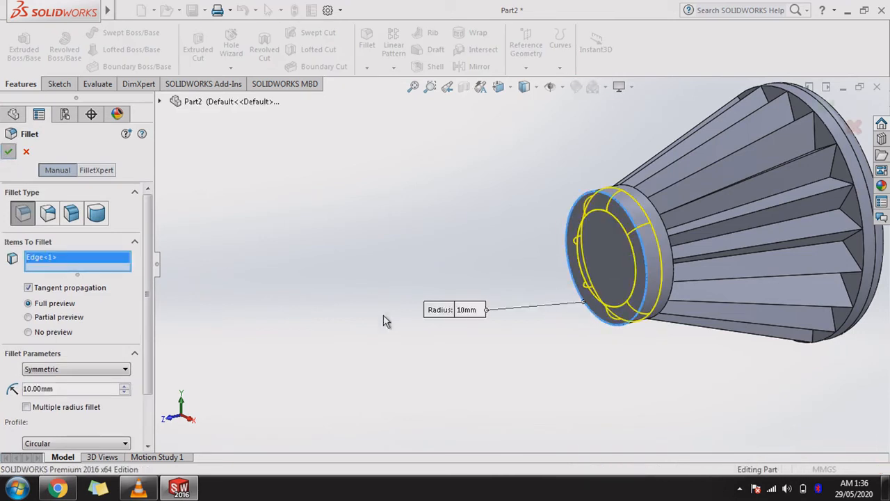
Start a sketch on the large disc's flat outer face and draw a circle about 43 mm in diameter centred on the origin.
scroll(680, 295, up, 4)
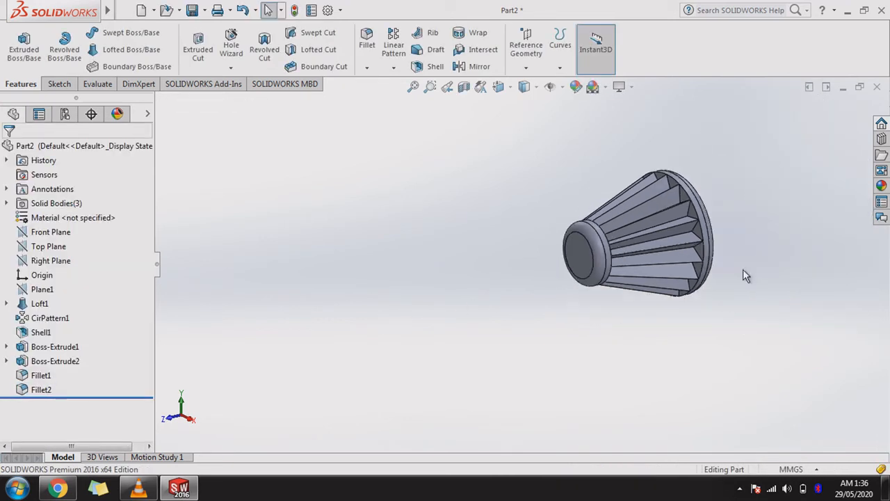
middle_drag(743, 272, 672, 249)
click(671, 249)
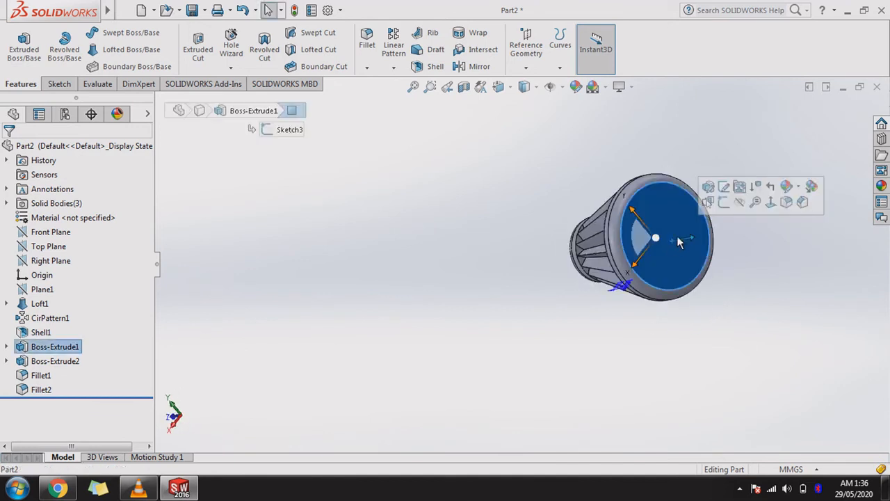
click(725, 208)
scroll(721, 238, down, 3)
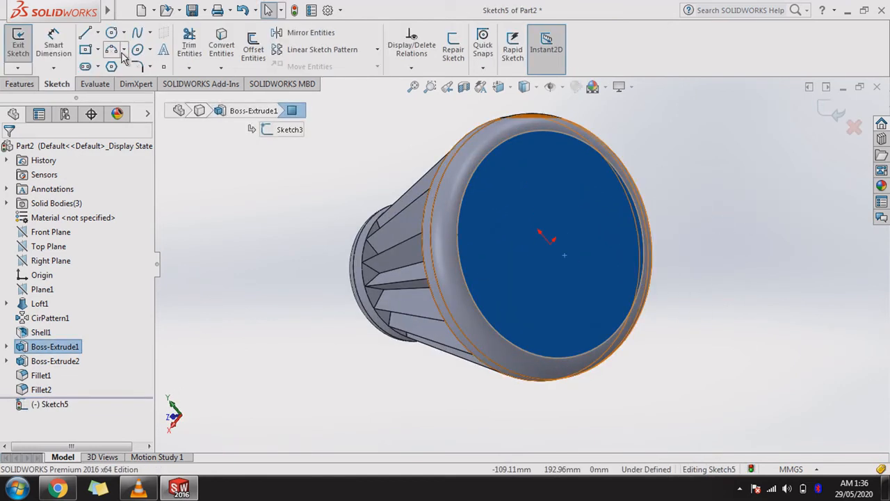
click(112, 33)
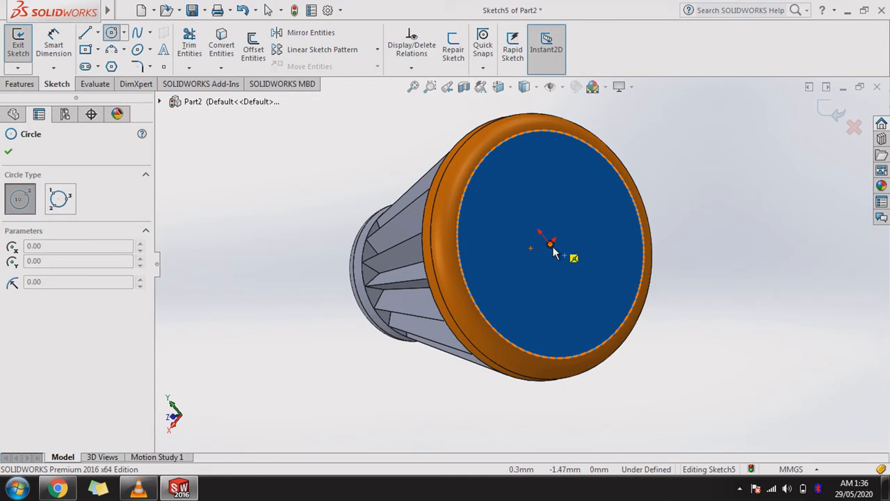
click(551, 247)
click(533, 277)
right_click(533, 277)
click(566, 286)
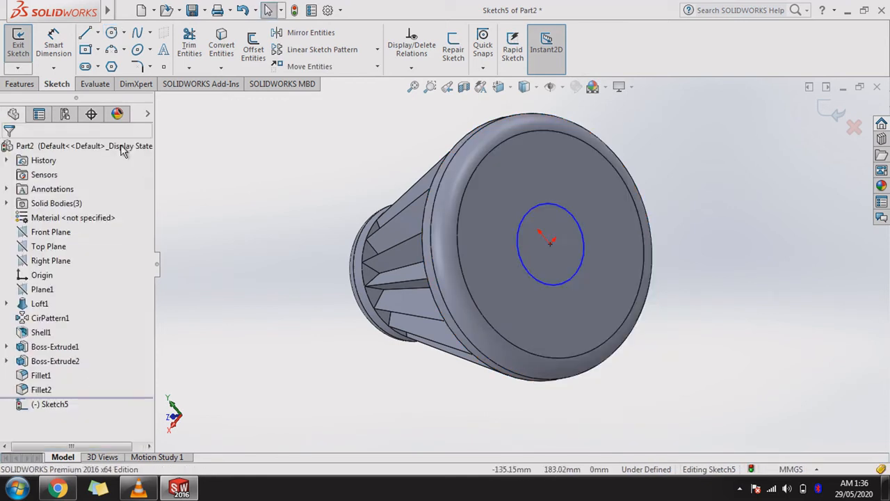
Dimension the circle on the large disc's face to a 30 mm diameter.
click(54, 43)
click(533, 277)
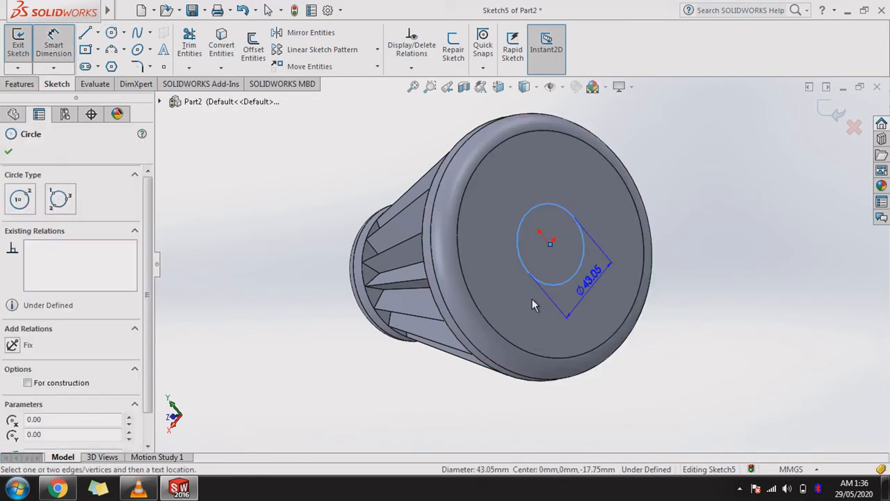
click(532, 302)
text(30)
key(Return)
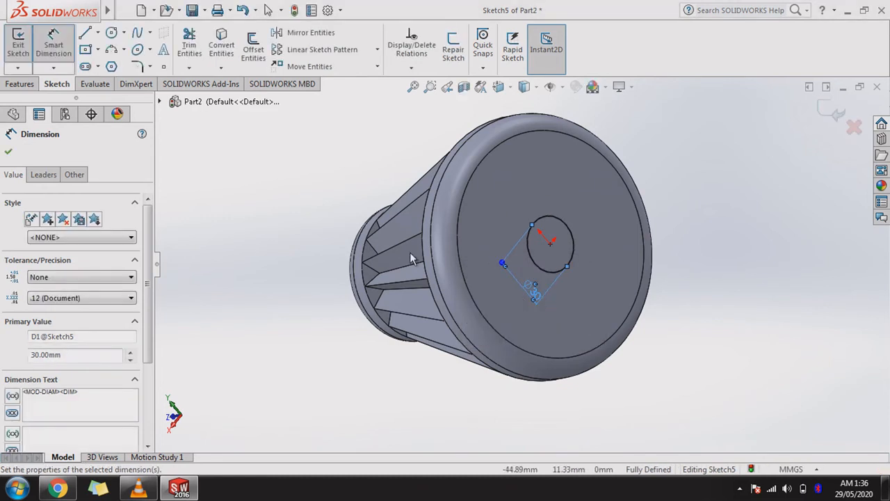
Cut-extrude the 30 mm circle blind to a depth of 17.75 mm into the large end disc.
click(20, 84)
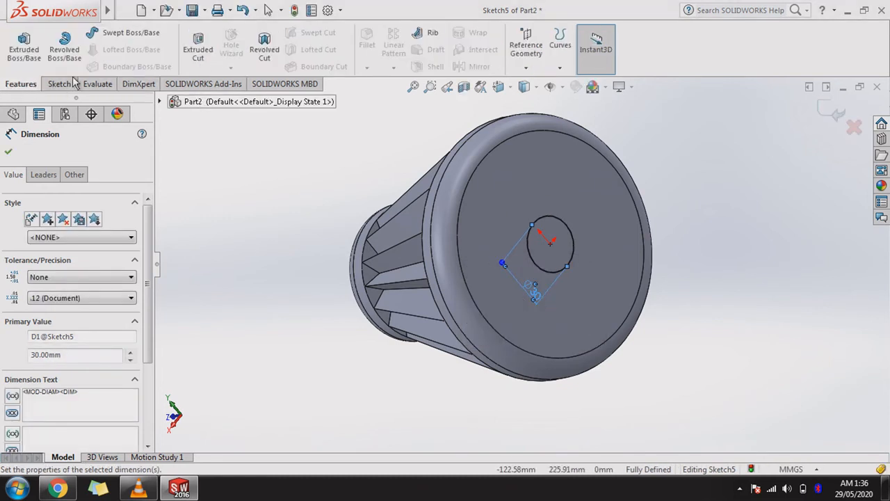
click(209, 62)
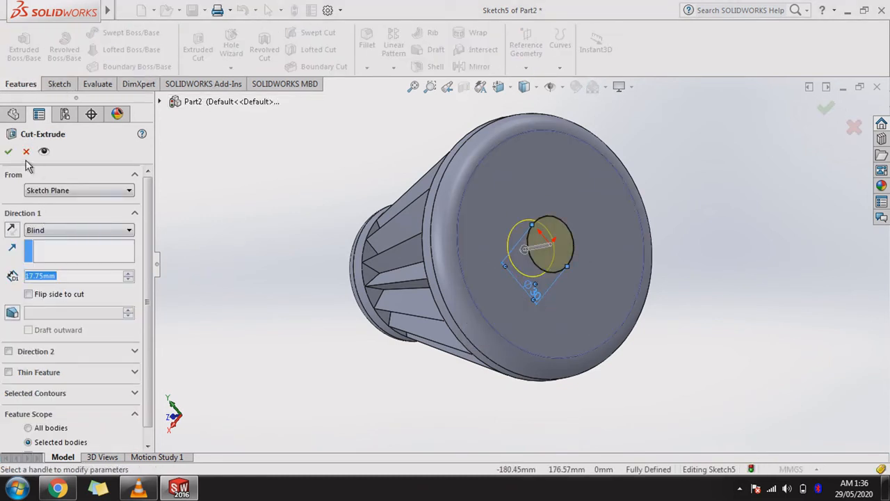
click(8, 151)
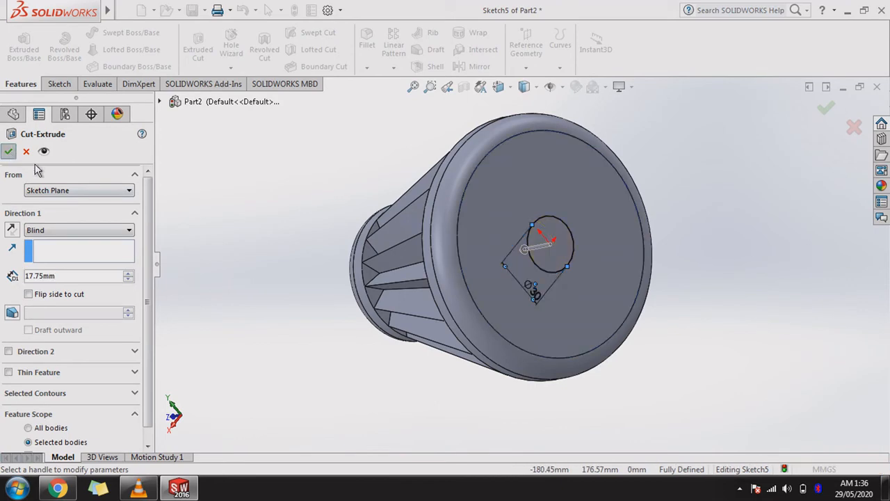
click(250, 249)
Assign the Corrugated Paper material from the Other Non-metals category of SOLIDWORKS Materials to the part.
middle_drag(335, 244, 803, 203)
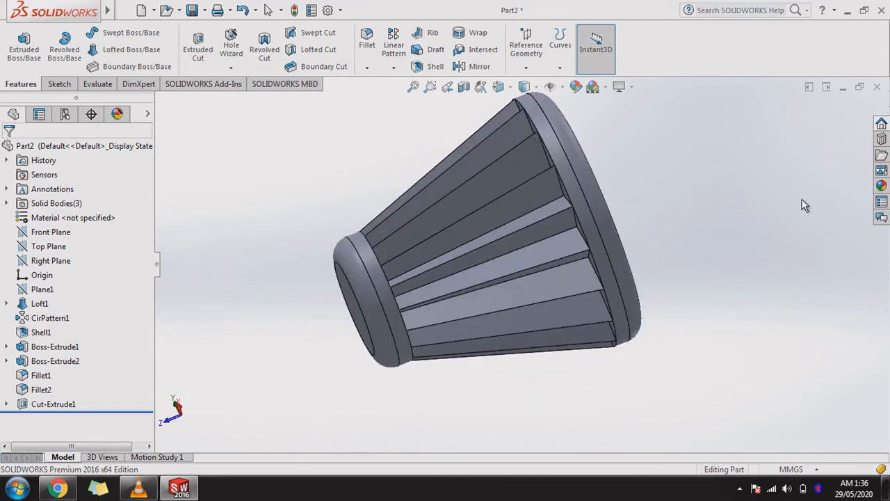
click(881, 186)
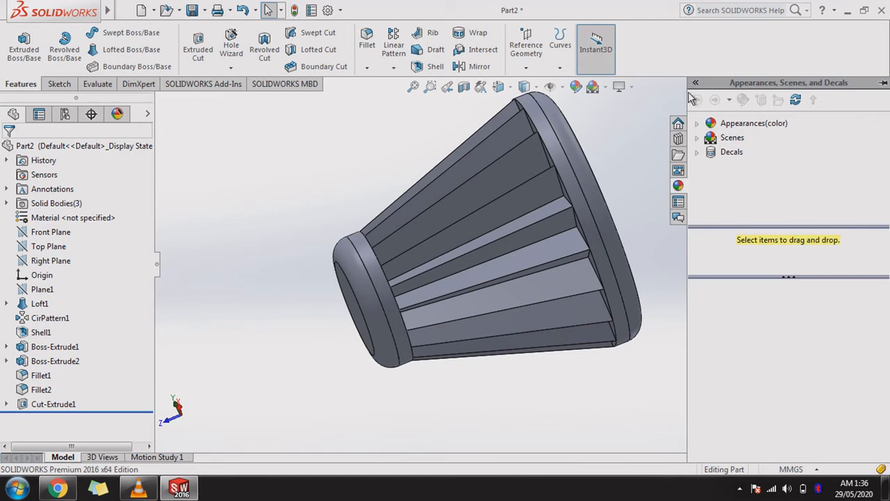
right_click(38, 217)
click(43, 212)
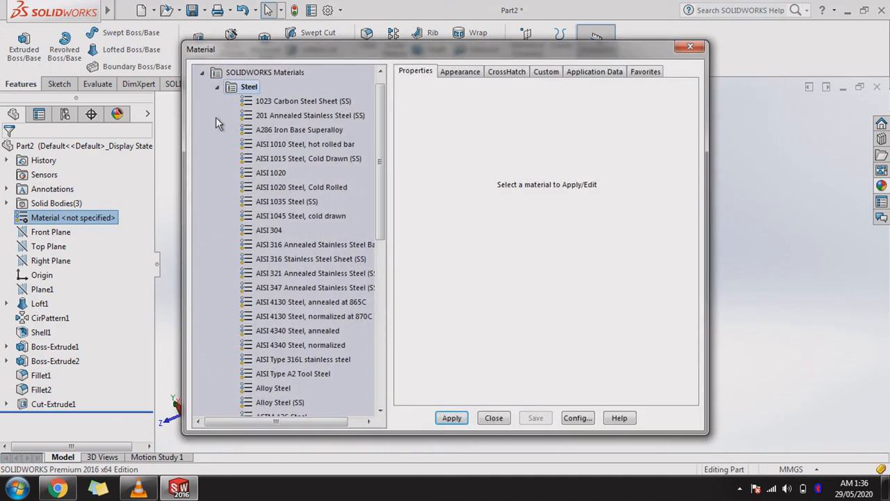
click(216, 87)
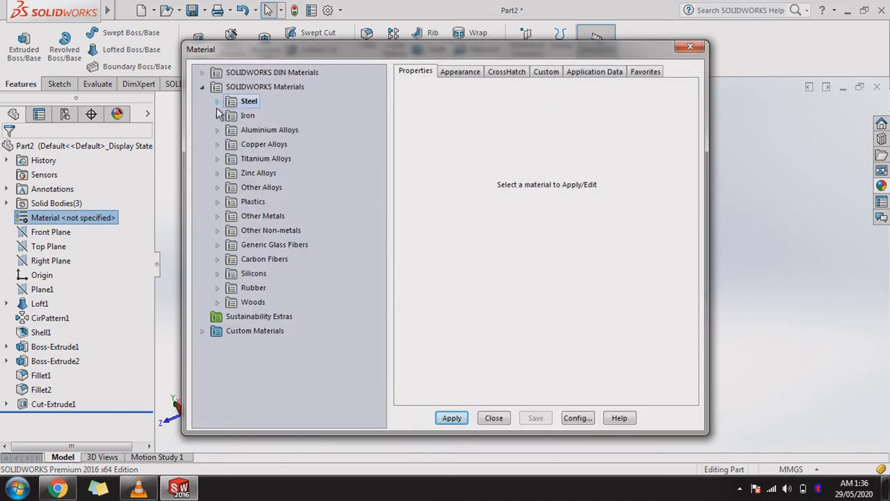
click(217, 231)
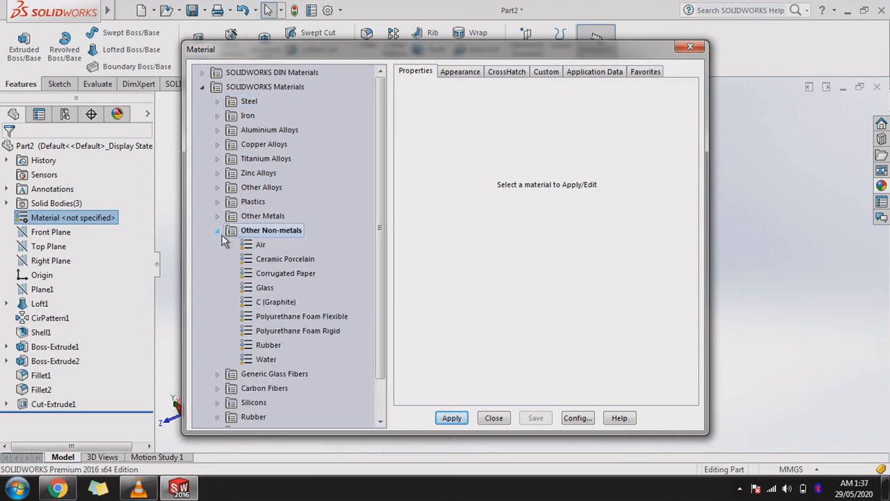
click(249, 274)
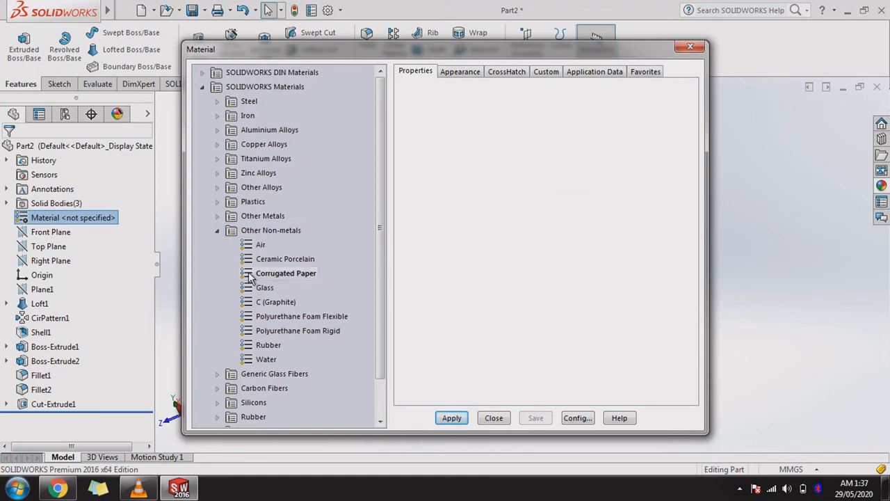
click(452, 418)
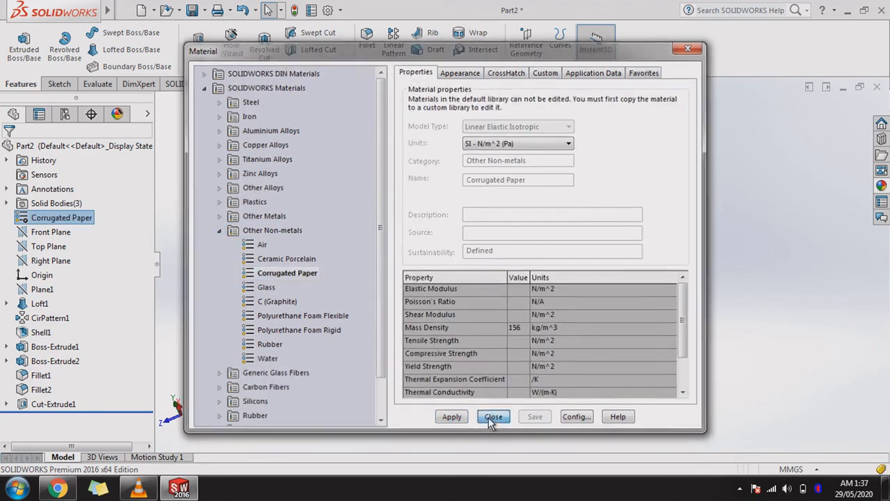
click(492, 420)
middle_drag(496, 370, 472, 223)
scroll(472, 223, down, 3)
scroll(471, 223, up, 1)
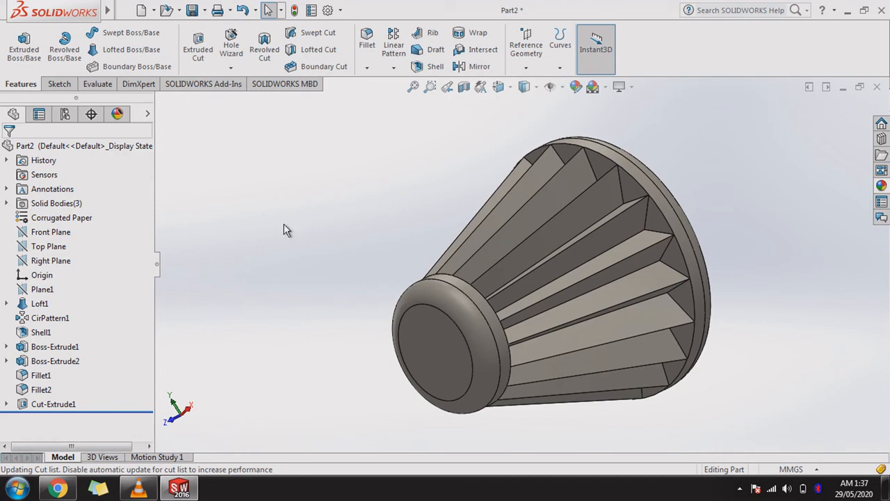
Save the part as Airfilter in the SDW parts folder.
key(ctrl+s)
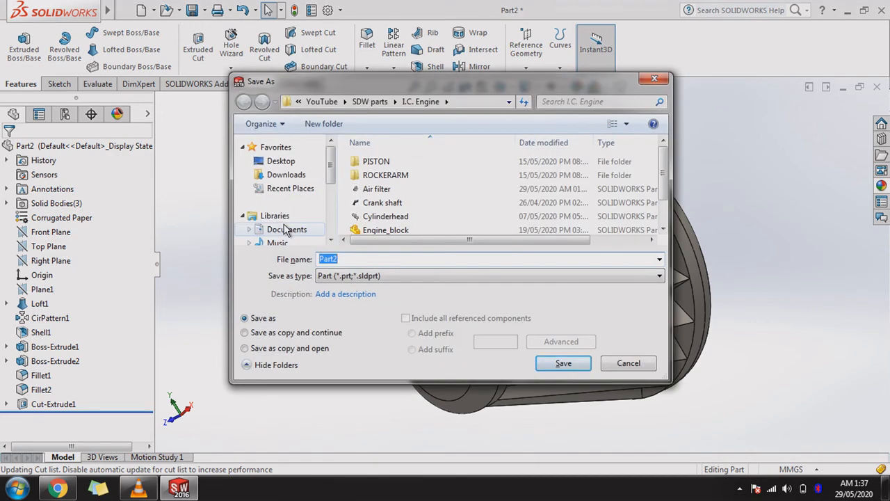
click(367, 102)
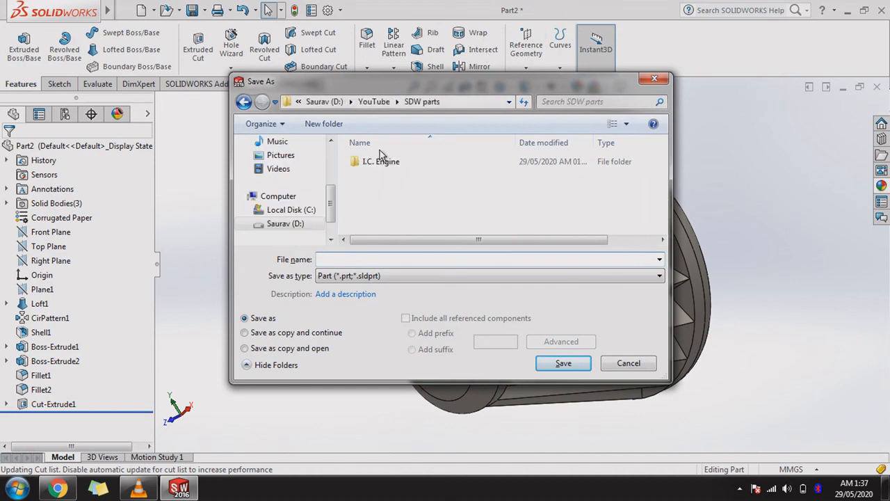
text(Air)
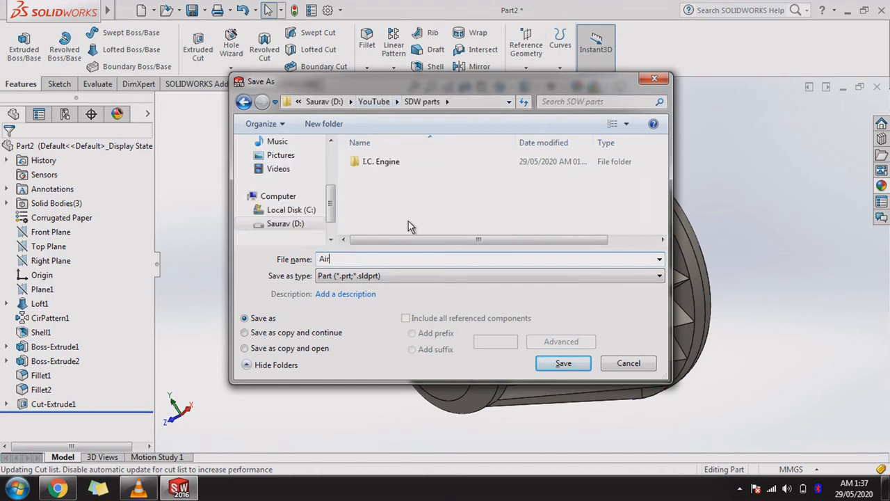
text(filter)
click(547, 369)
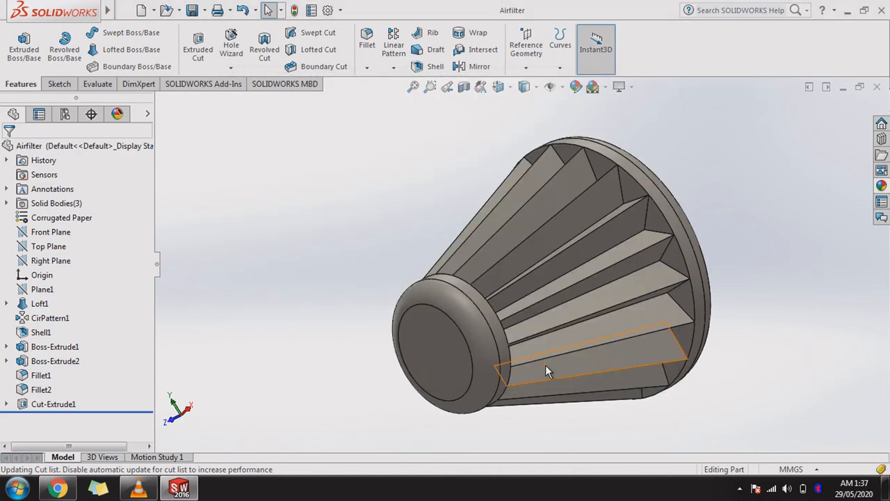